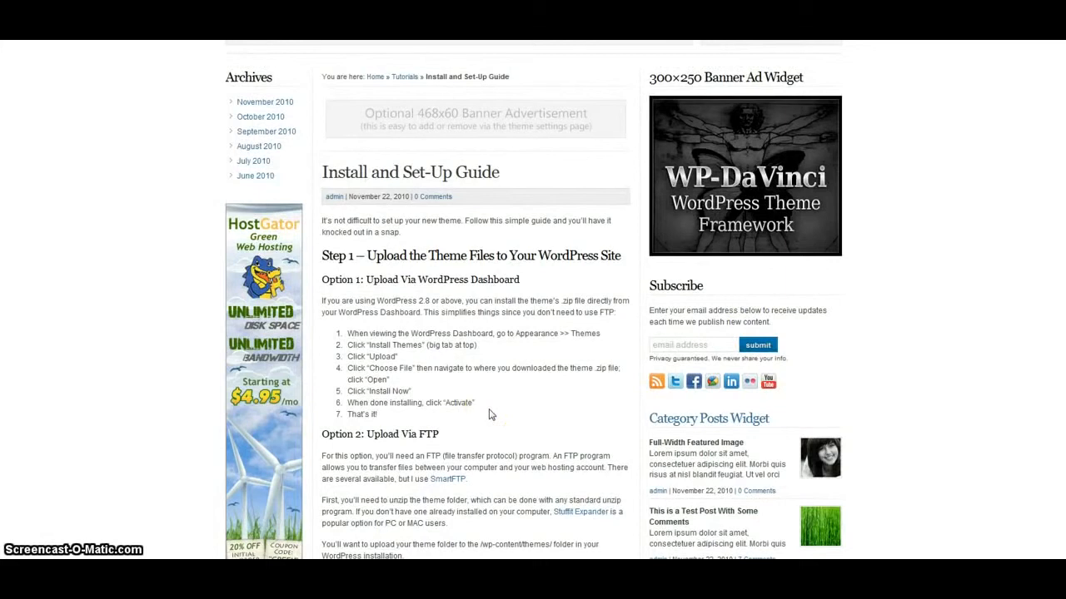
Step: Return to the start of the Install and Set-Up Guide, then locate the wp-davinci theme's zip file on the desktop
{"action": "scroll", "coordinate": [489, 414], "scroll_direction": "up", "scroll_amount": 3}
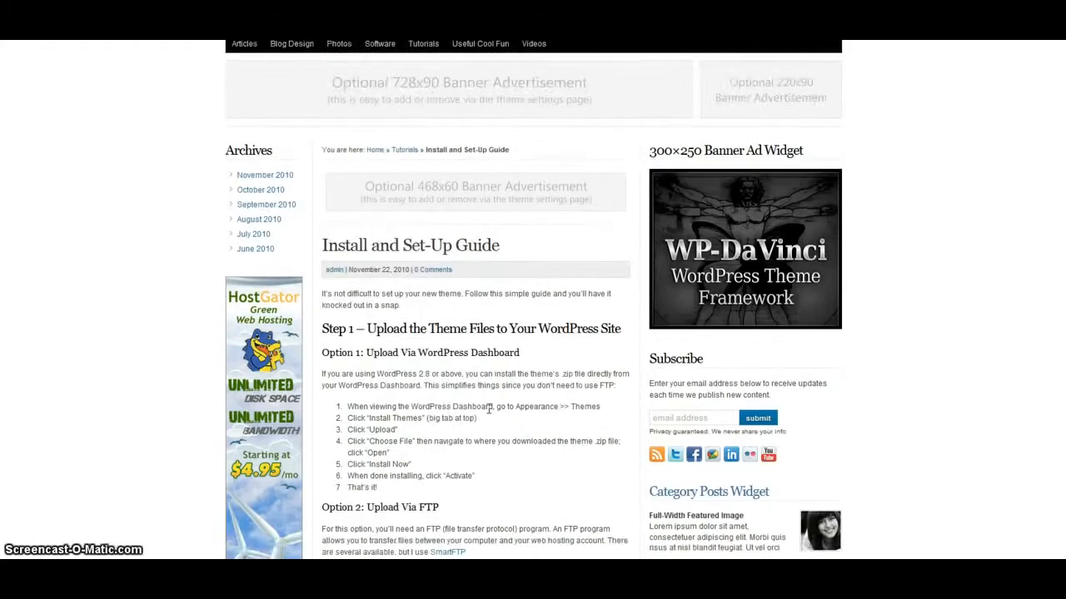
{"action": "left_click", "coordinate": [490, 413]}
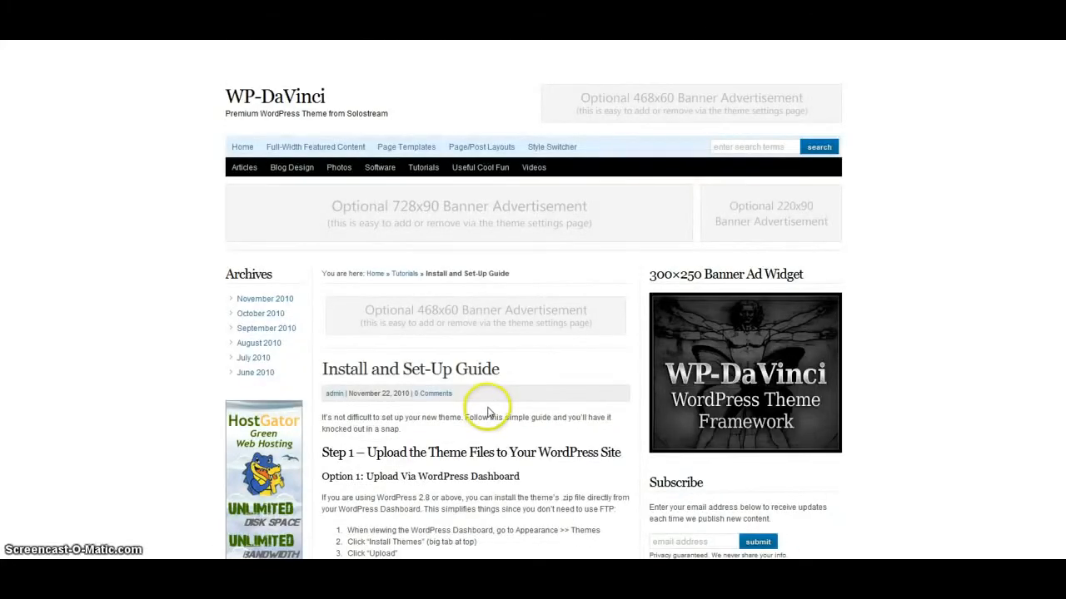
{"action": "key", "text": "super+Down"}
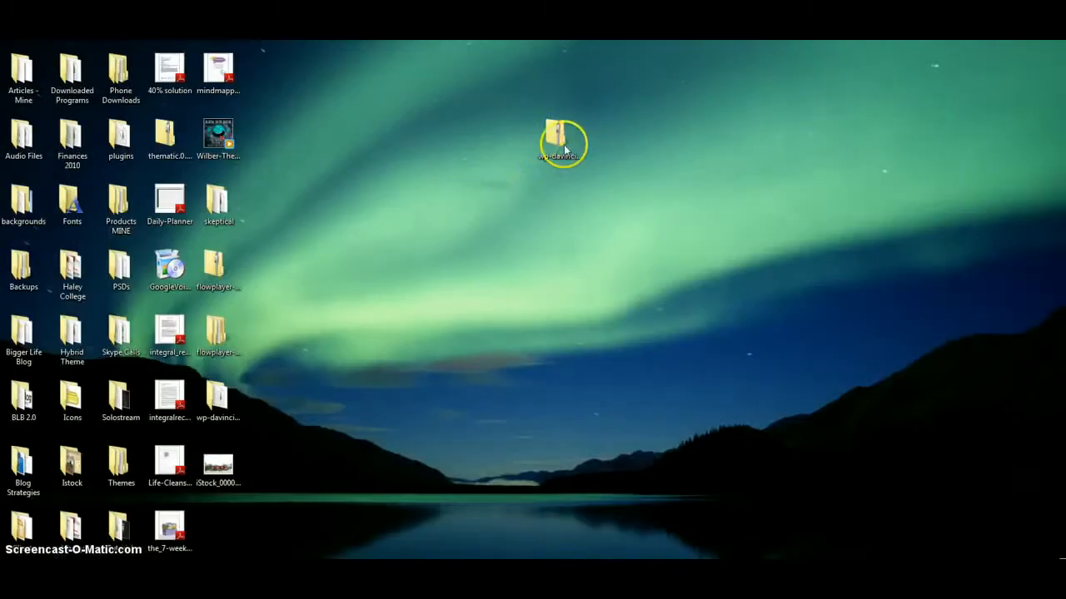
{"action": "mouse_move", "coordinate": [559, 138]}
{"action": "left_mouse_down"}
{"action": "mouse_move", "coordinate": [544, 189]}
{"action": "mouse_move", "coordinate": [563, 146]}
{"action": "left_mouse_up"}
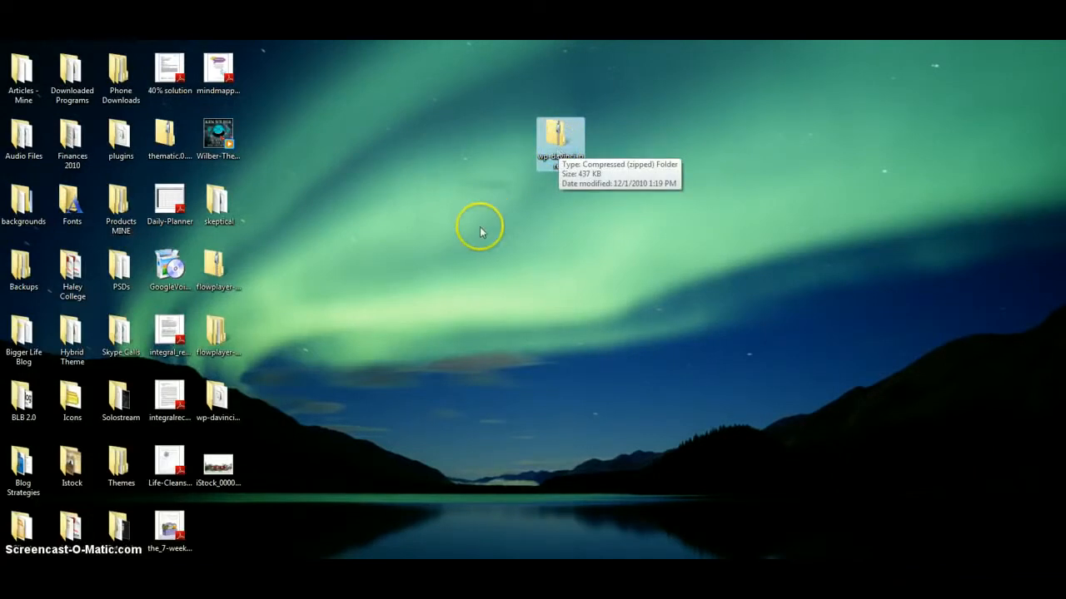
Step: Return to the browser and log in to WordPress as admin, filling in the saved username and account password
{"action": "left_click", "coordinate": [318, 583]}
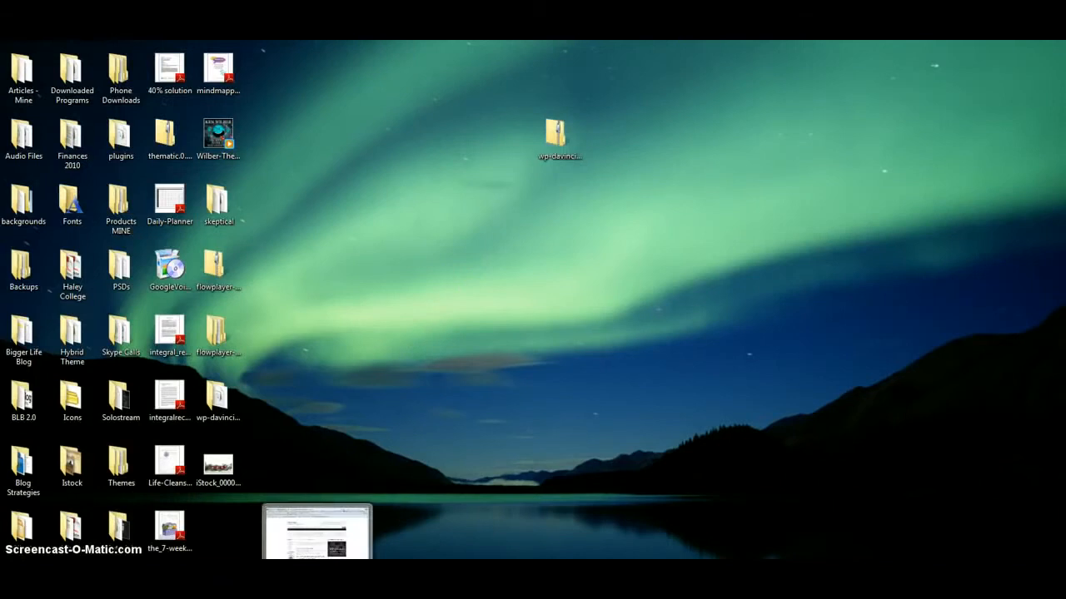
{"action": "left_click", "coordinate": [317, 583]}
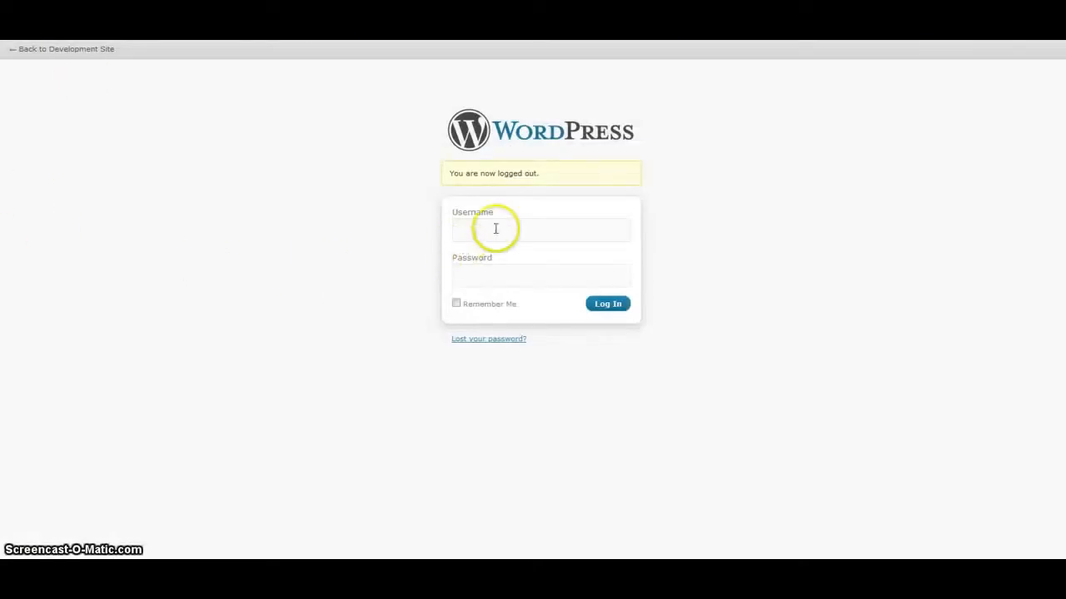
{"action": "left_click", "coordinate": [495, 229]}
{"action": "left_click", "coordinate": [473, 246]}
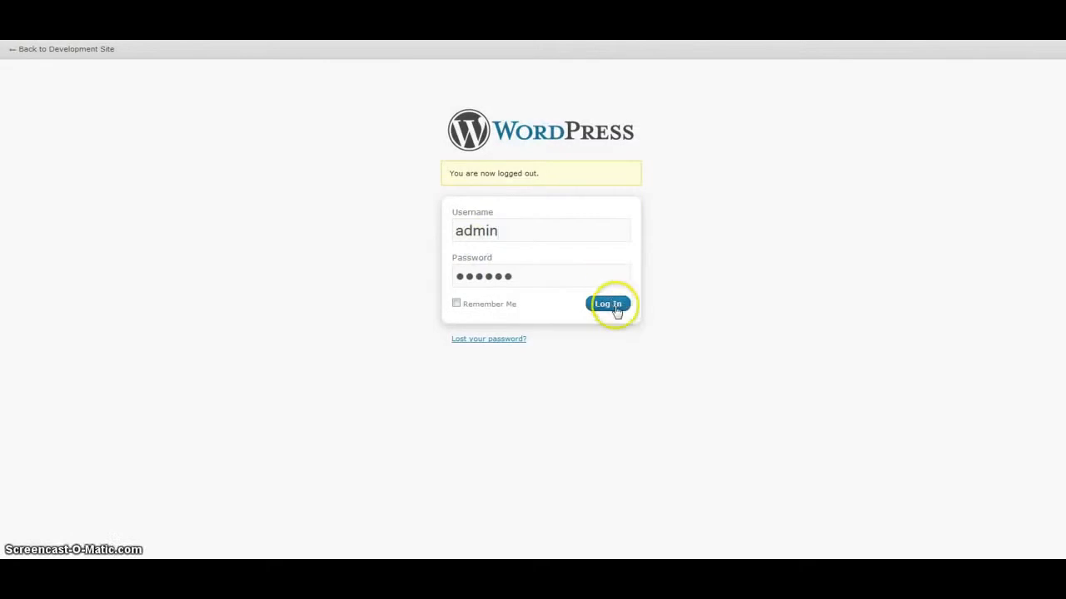
{"action": "left_click", "coordinate": [615, 307]}
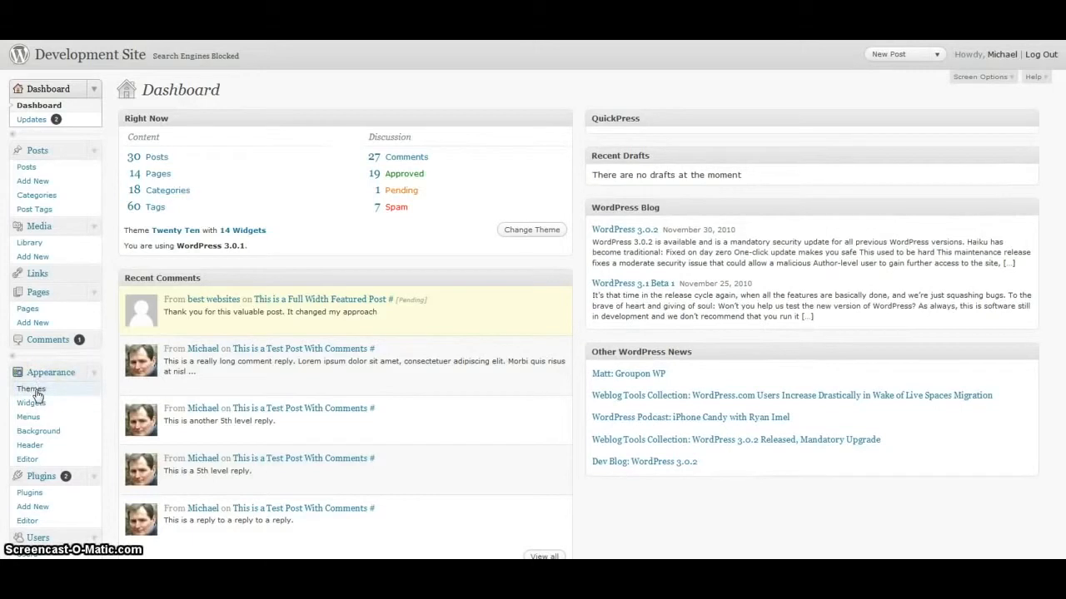
Step: Open the upload form for installing a WordPress theme in .zip format
{"action": "left_click", "coordinate": [34, 392]}
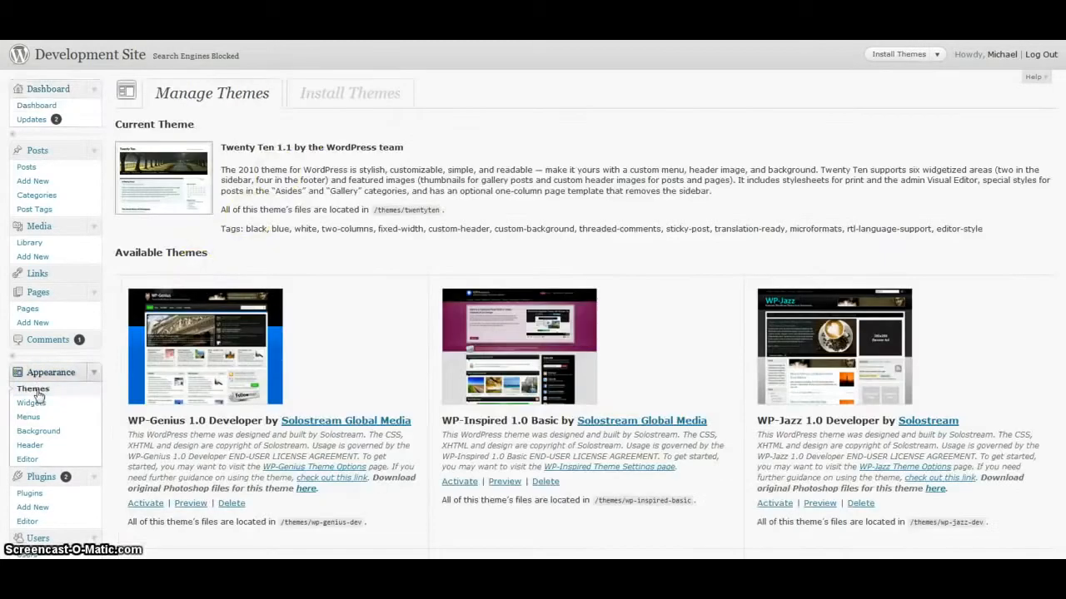
{"action": "left_click", "coordinate": [347, 94]}
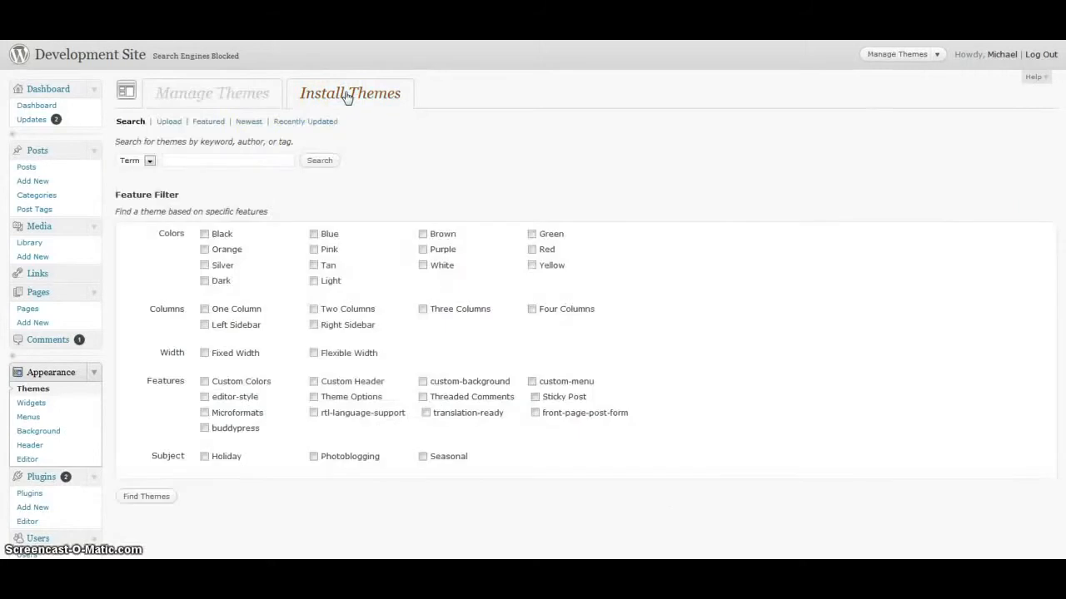
{"action": "left_click", "coordinate": [169, 123]}
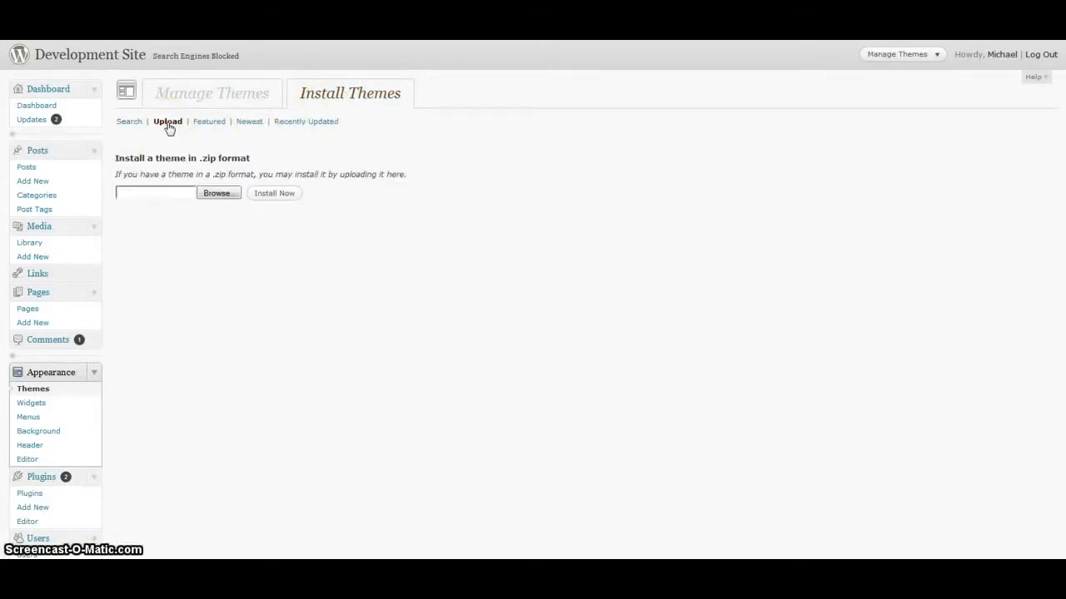
Step: Upload the wp-davinci-prem zip file, install it as a theme and activate it
{"action": "left_click", "coordinate": [160, 188]}
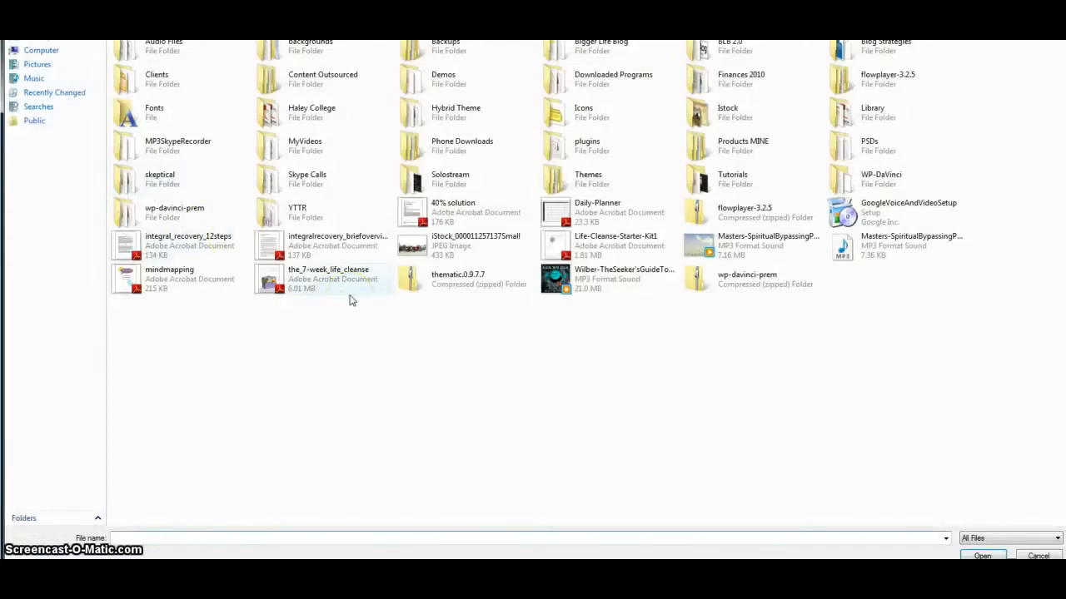
{"action": "left_click", "coordinate": [714, 279]}
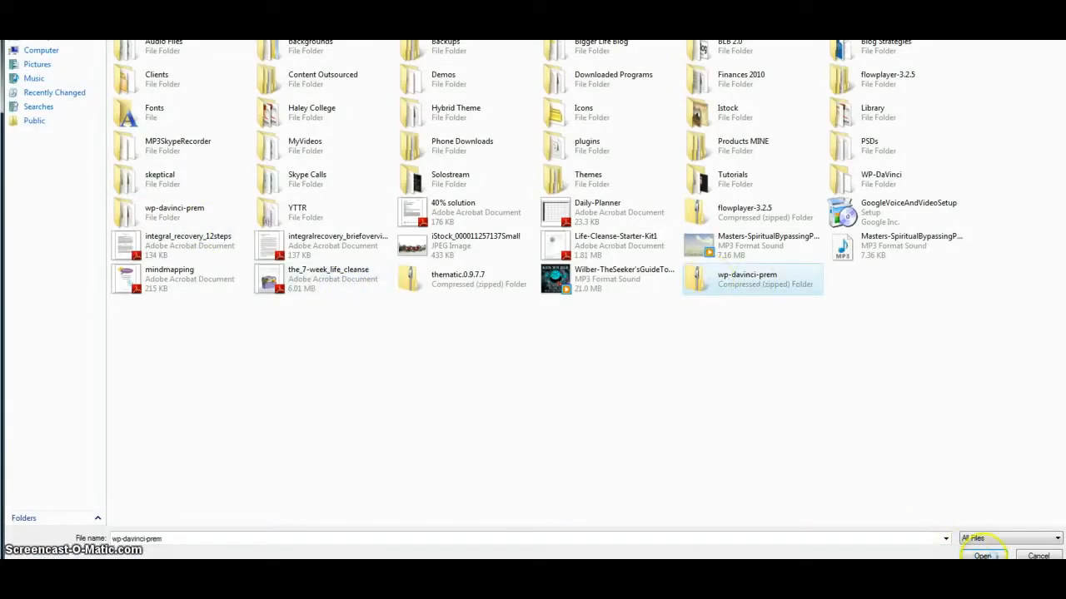
{"action": "left_click", "coordinate": [982, 556]}
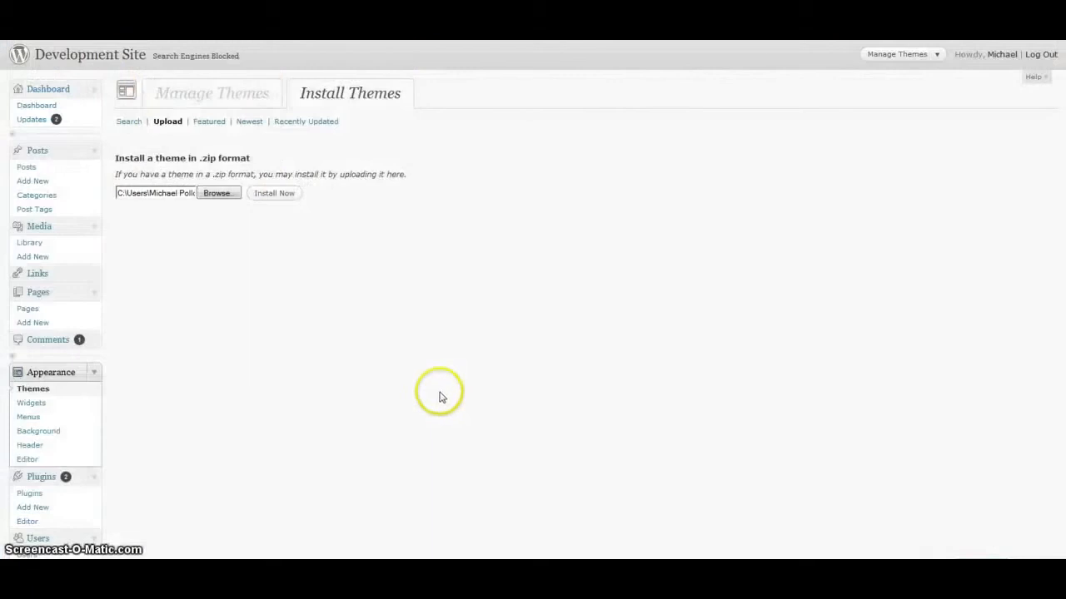
{"action": "left_click", "coordinate": [266, 197]}
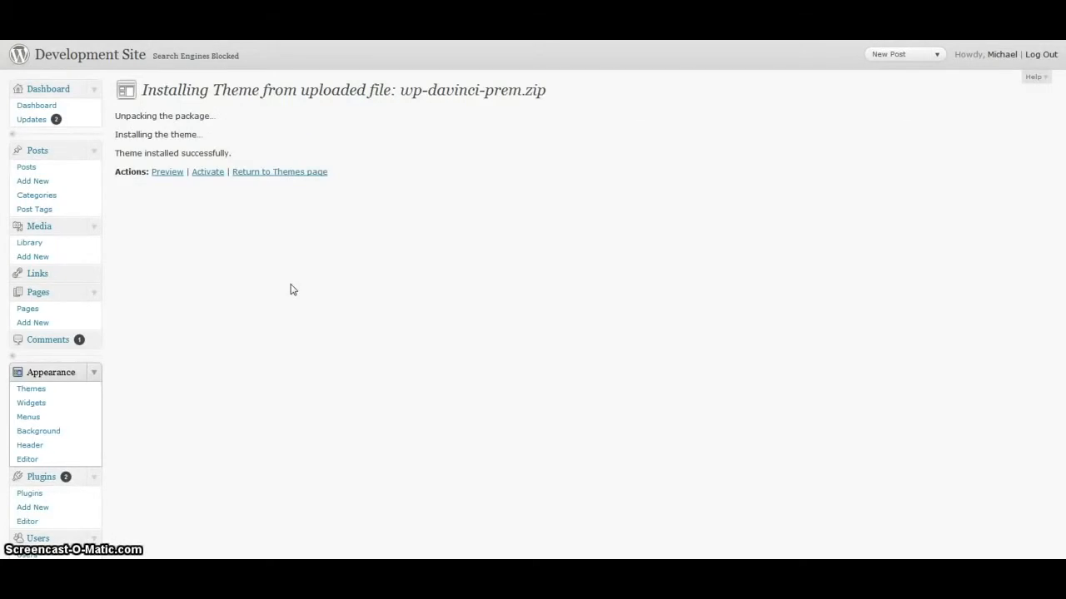
{"action": "left_click", "coordinate": [207, 173]}
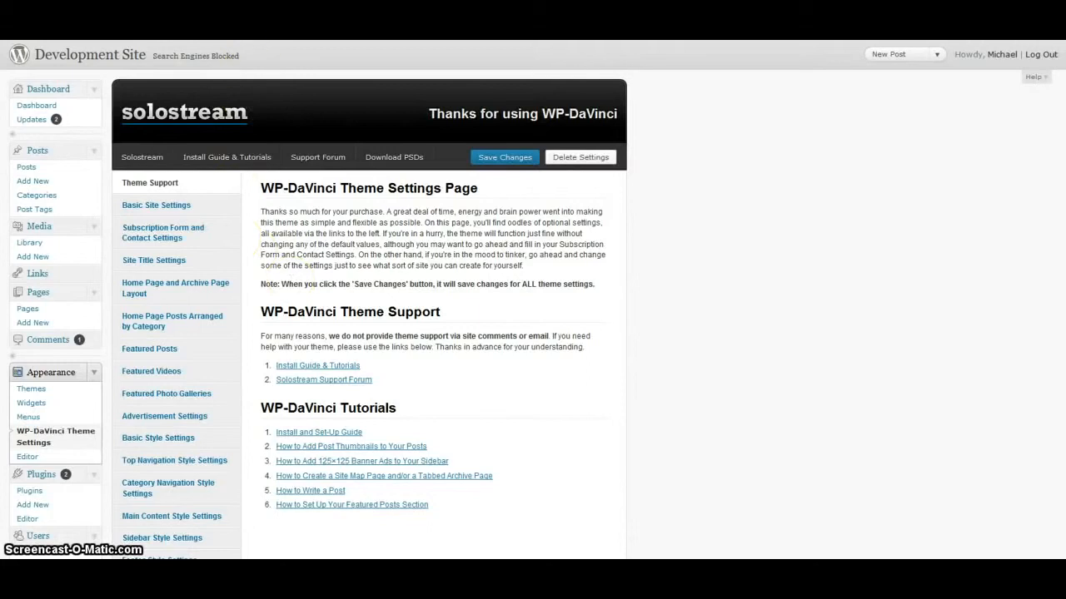
Step: Reload the Development Site's home page and look over its layout under the newly activated theme
{"action": "key", "text": "ctrl+Tab"}
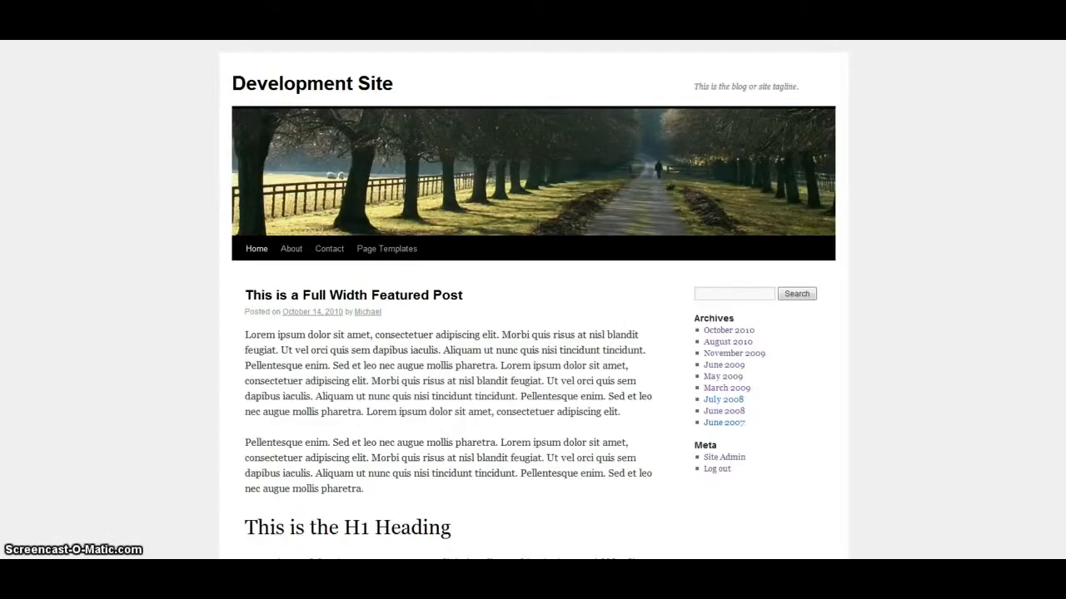
{"action": "key", "text": "F5"}
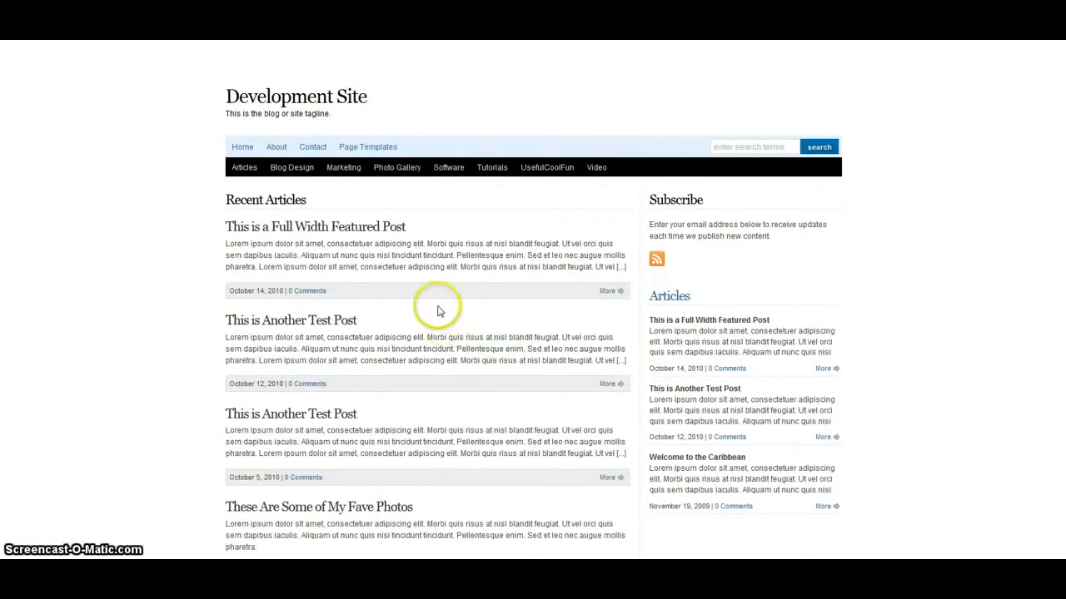
{"action": "scroll", "coordinate": [432, 306], "scroll_direction": "down", "scroll_amount": 3}
{"action": "scroll", "coordinate": [433, 312], "scroll_direction": "up", "scroll_amount": 3}
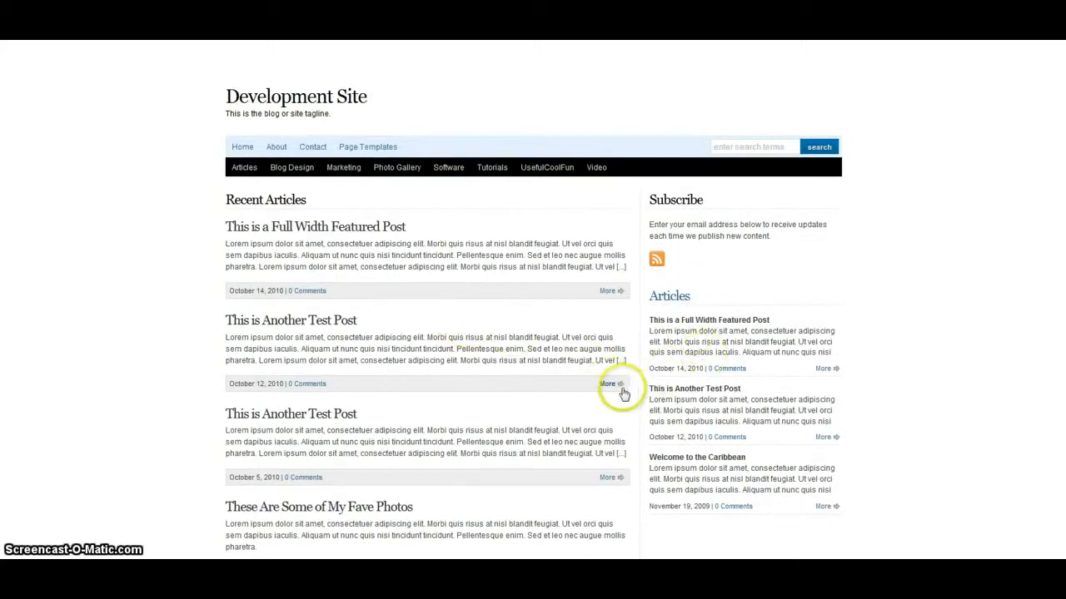
{"action": "scroll", "coordinate": [524, 368], "scroll_direction": "down", "scroll_amount": 4}
{"action": "scroll", "coordinate": [493, 358], "scroll_direction": "up", "scroll_amount": 4}
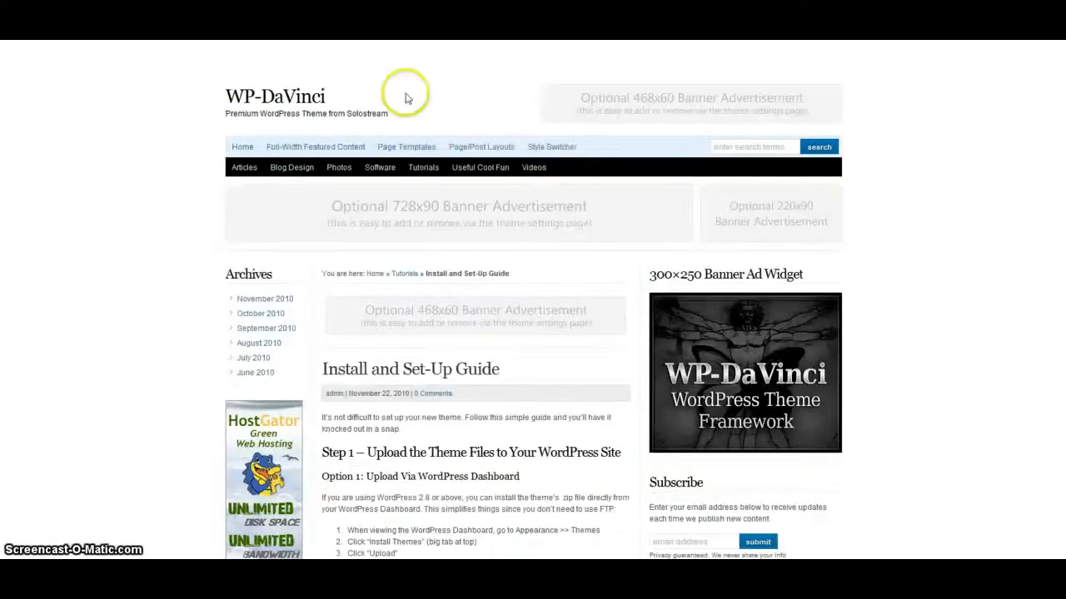
Step: Examine the "Option 2: Upload Via FTP" instructions in the Install and Set-Up Guide
{"action": "scroll", "coordinate": [508, 375], "scroll_direction": "down", "scroll_amount": 5}
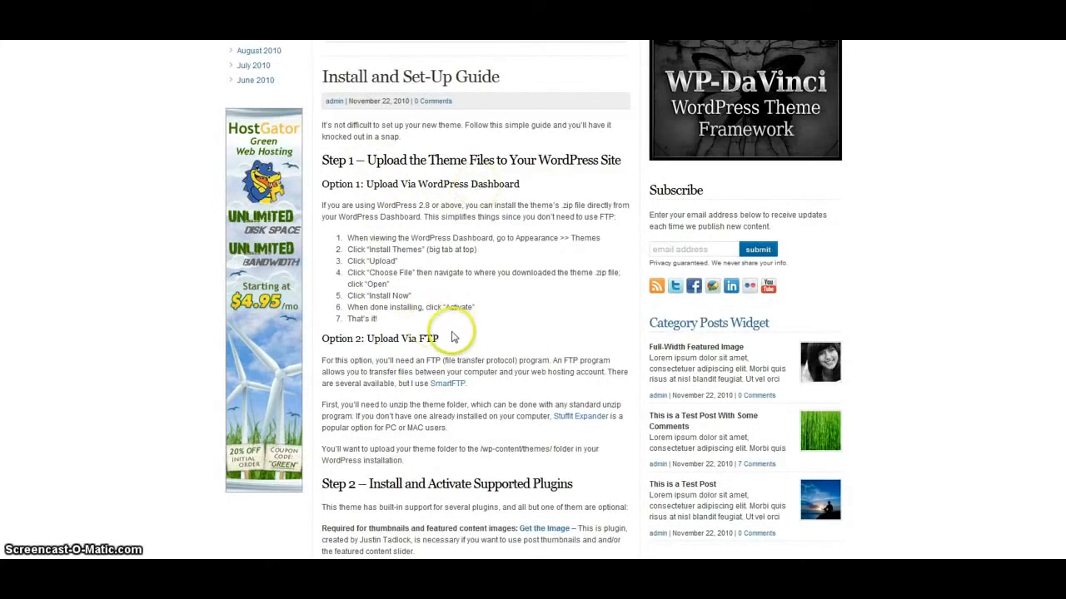
{"action": "scroll", "coordinate": [452, 336], "scroll_direction": "down", "scroll_amount": 2}
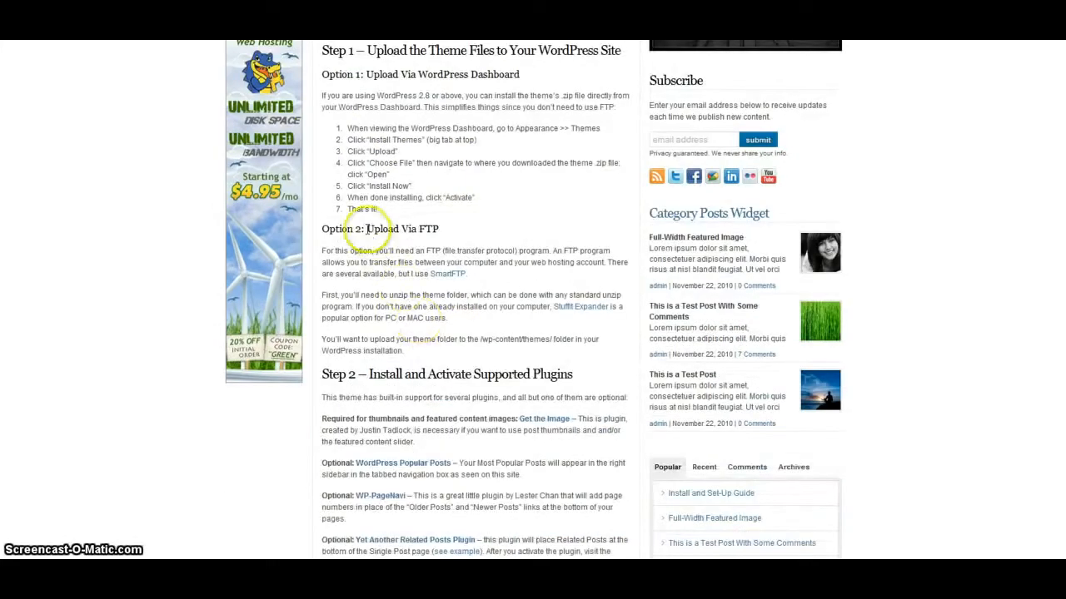
{"action": "left_click_drag", "start_coordinate": [367, 230], "coordinate": [441, 230]}
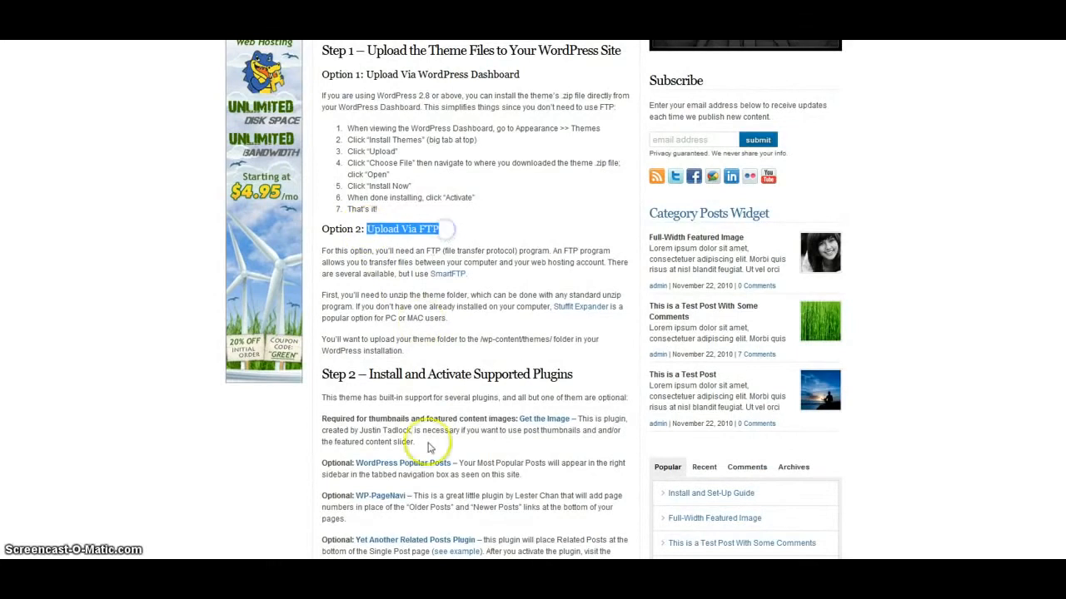
{"action": "left_click", "coordinate": [505, 275]}
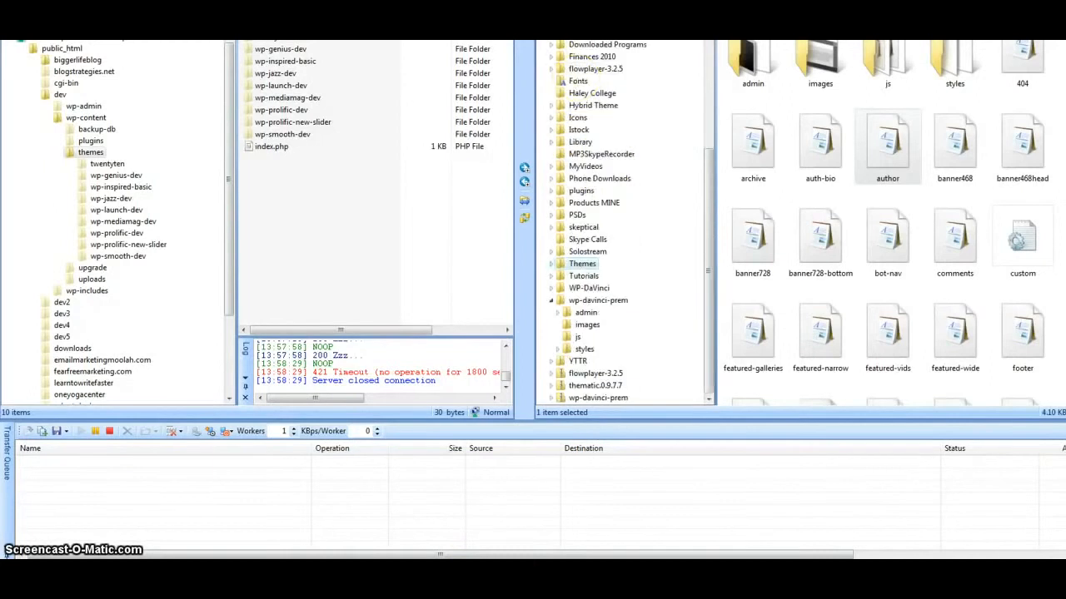
Step: Switch to SmartFTP and show the local desktop's contents down to the wp-davinci-prem zip file
{"action": "left_click_drag", "start_coordinate": [704, 333], "coordinate": [702, 172]}
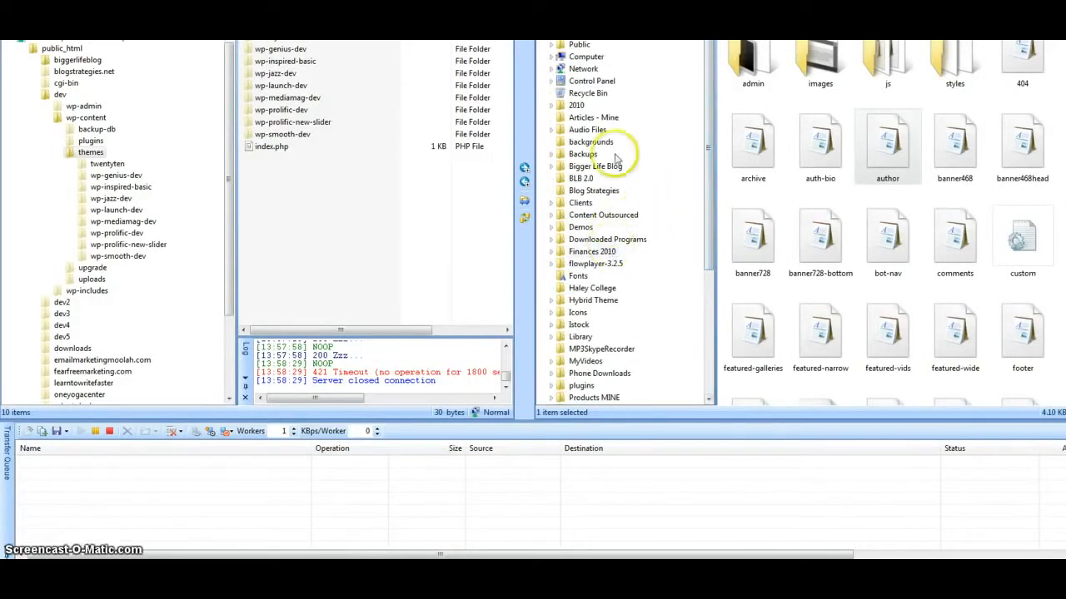
{"action": "left_click", "coordinate": [576, 22]}
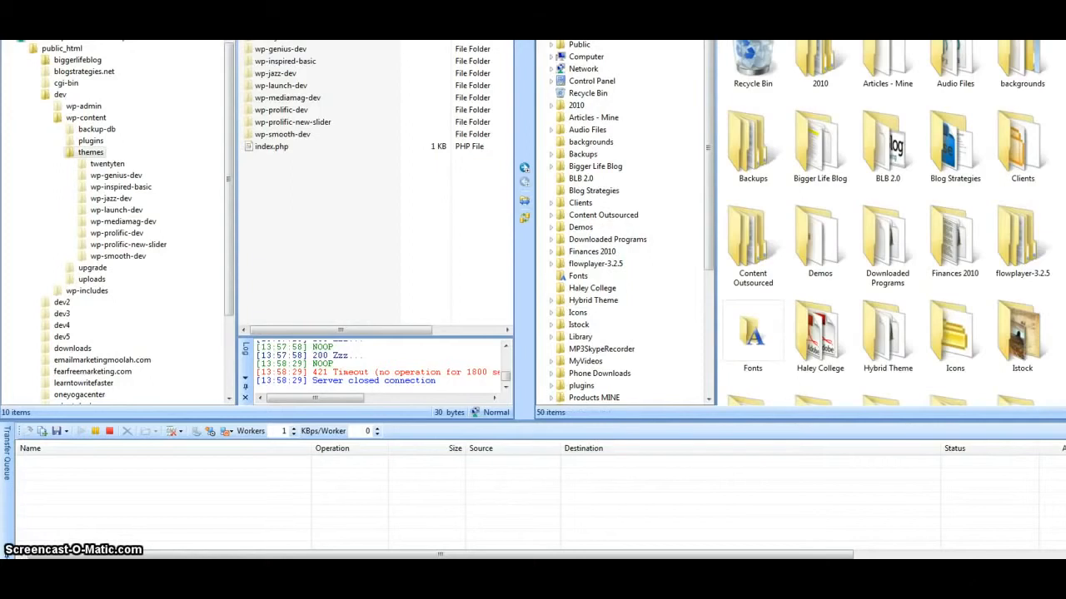
{"action": "scroll", "coordinate": [888, 225], "scroll_direction": "down", "scroll_amount": 8}
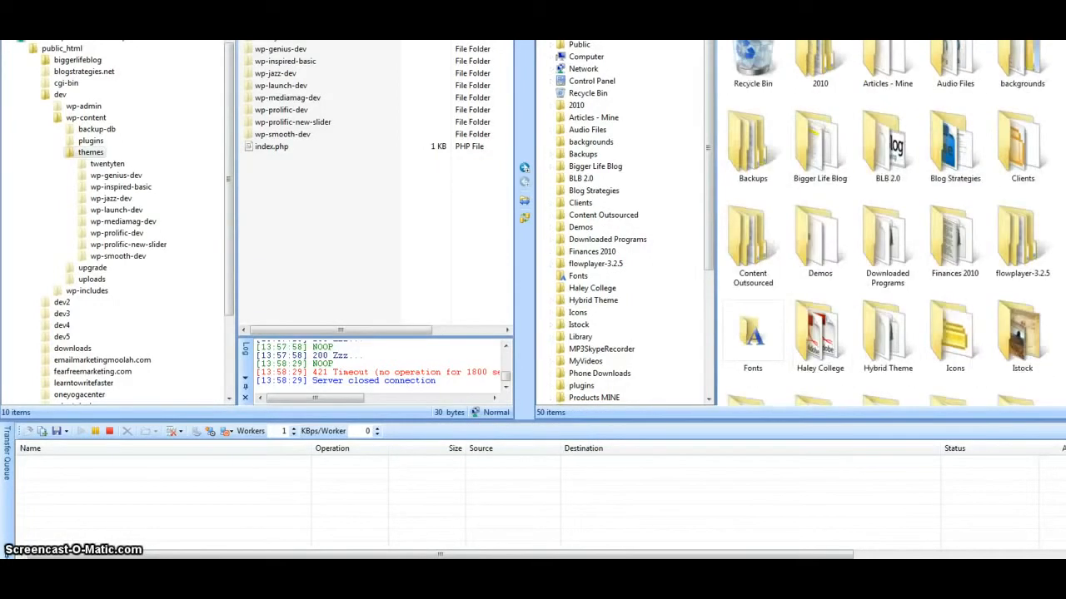
{"action": "scroll", "coordinate": [990, 374], "scroll_direction": "down", "scroll_amount": 6}
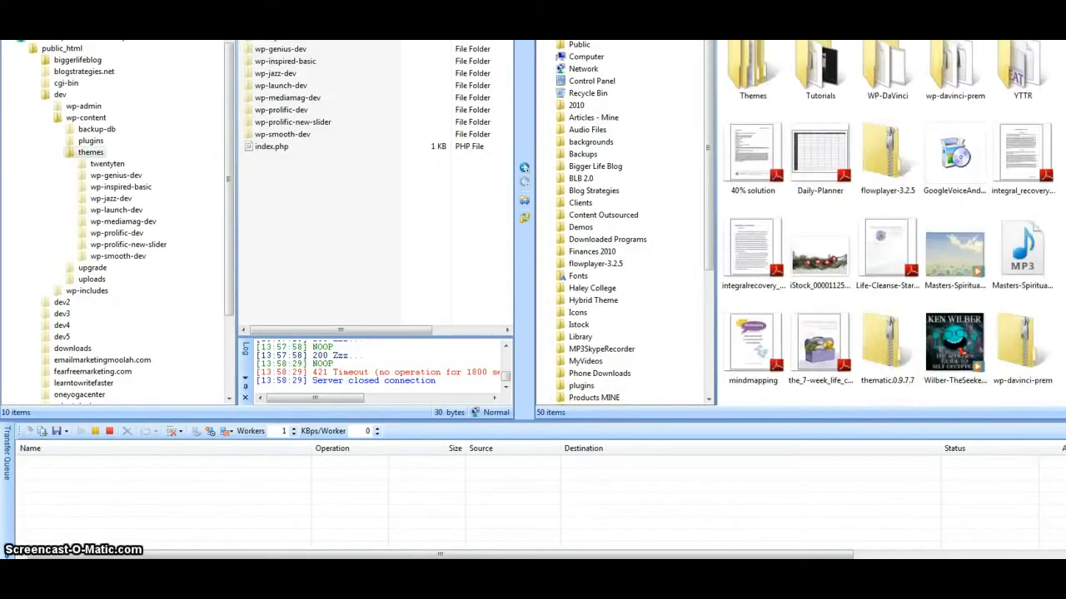
Step: Extract the wp-davinci-prem zip, replacing all conflicting files and merging all existing folders at the destination
{"action": "left_click", "coordinate": [1015, 350]}
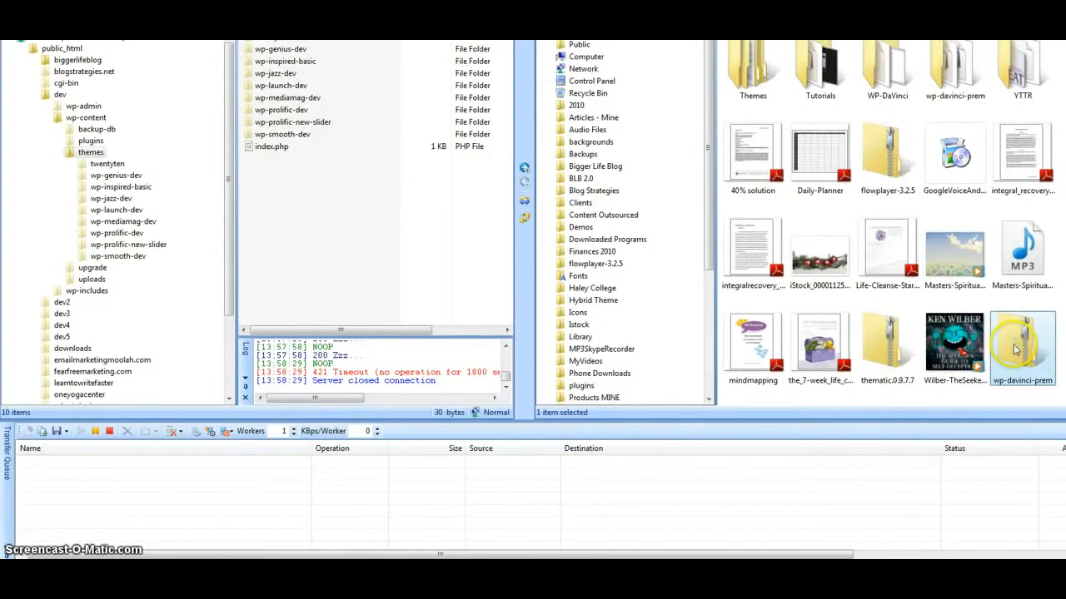
{"action": "right_click", "coordinate": [1015, 349]}
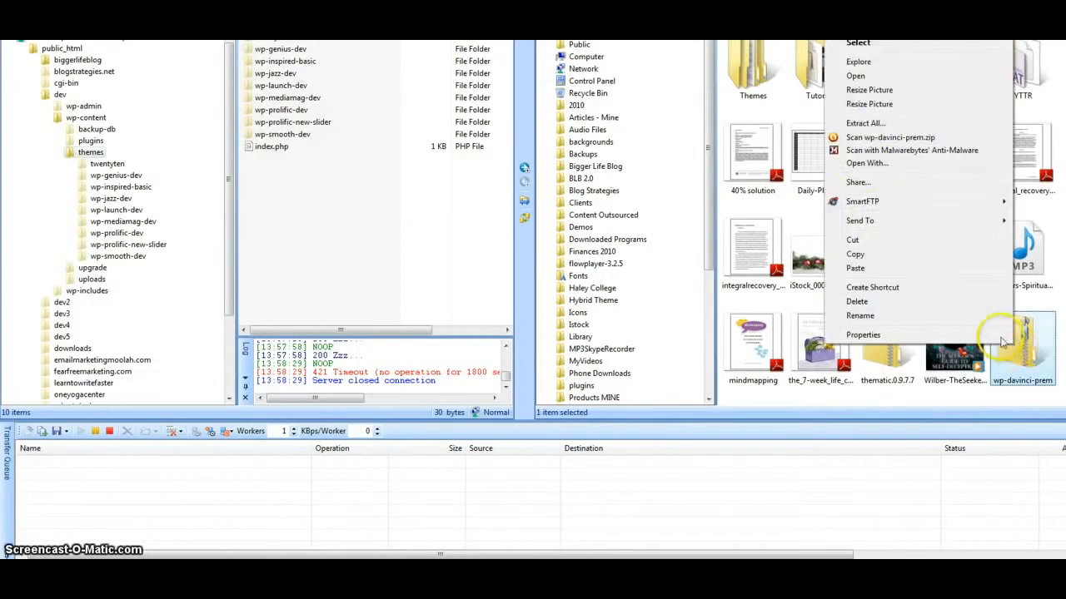
{"action": "left_click", "coordinate": [862, 125]}
{"action": "left_click", "coordinate": [660, 379]}
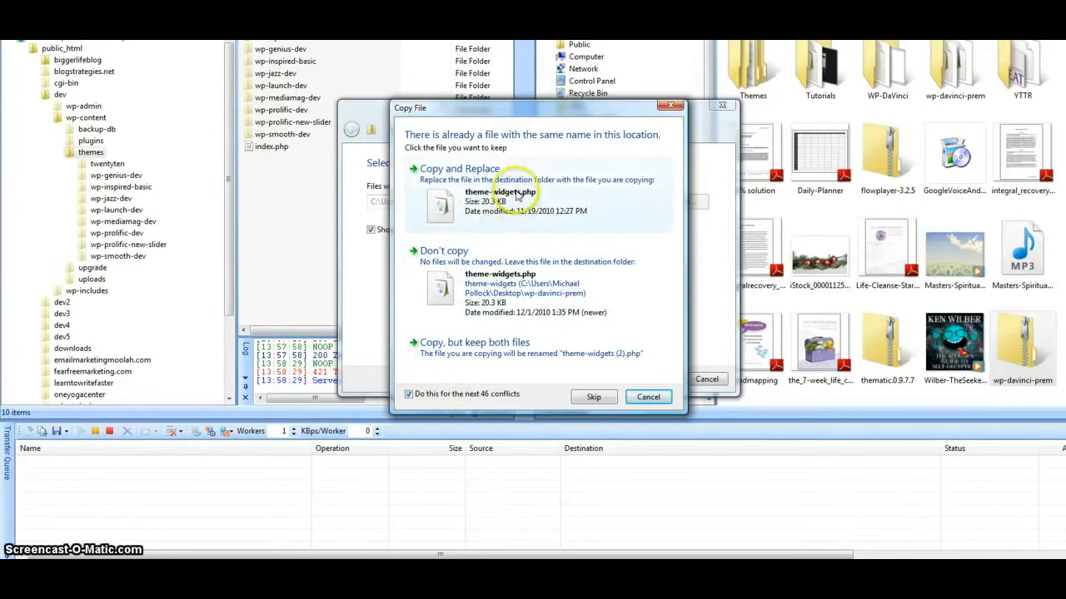
{"action": "left_click", "coordinate": [511, 202]}
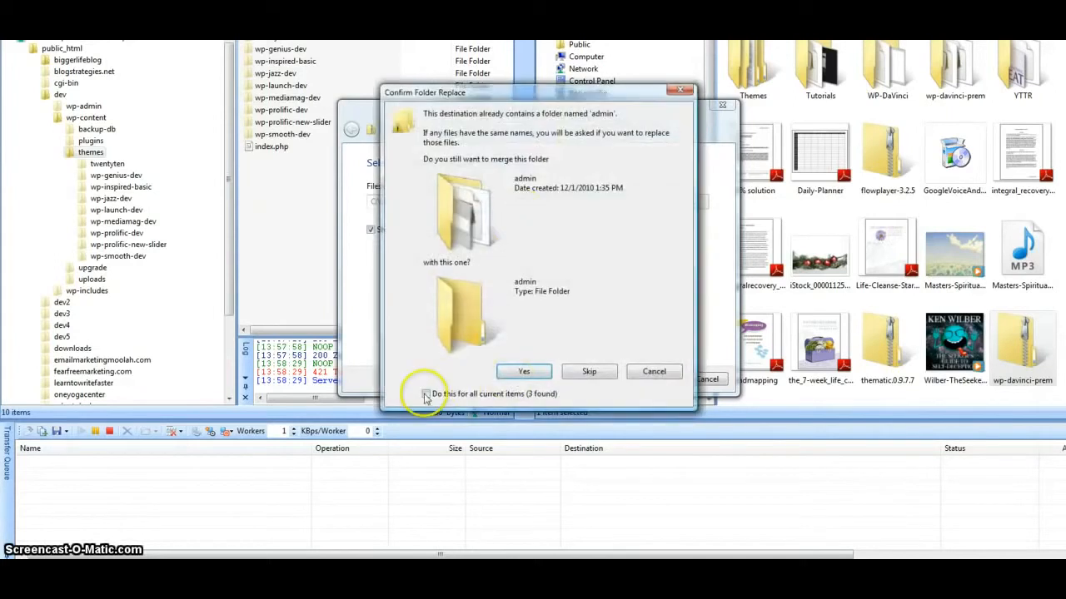
{"action": "left_click", "coordinate": [426, 393]}
{"action": "left_click", "coordinate": [524, 372]}
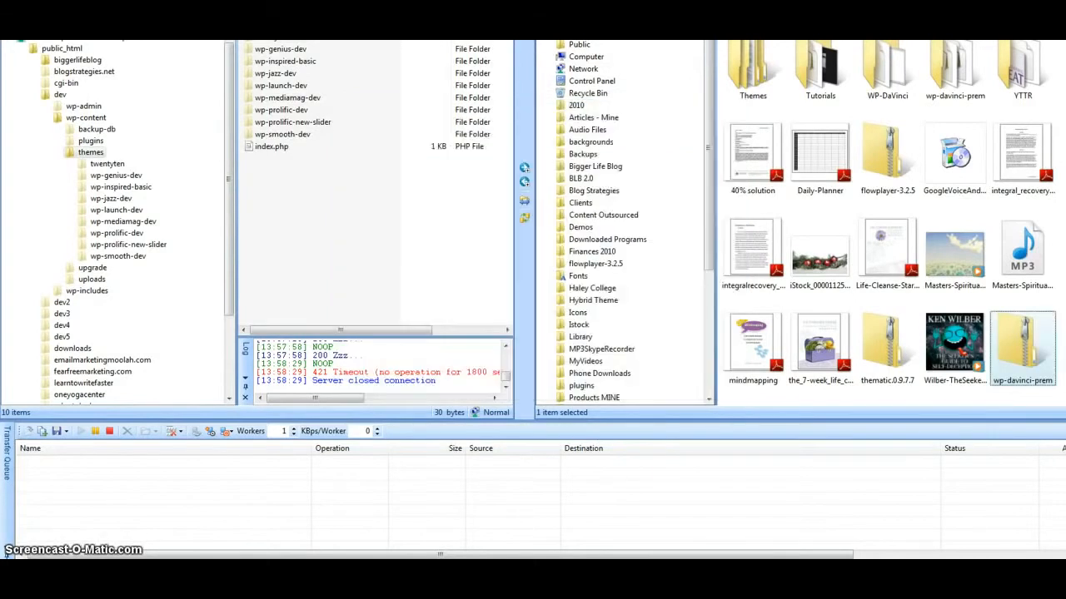
Step: Try to upload the extracted wp-davinci-prem folder to the server's themes folder under dev/wp-content
{"action": "scroll", "coordinate": [959, 260], "scroll_direction": "up", "scroll_amount": 2}
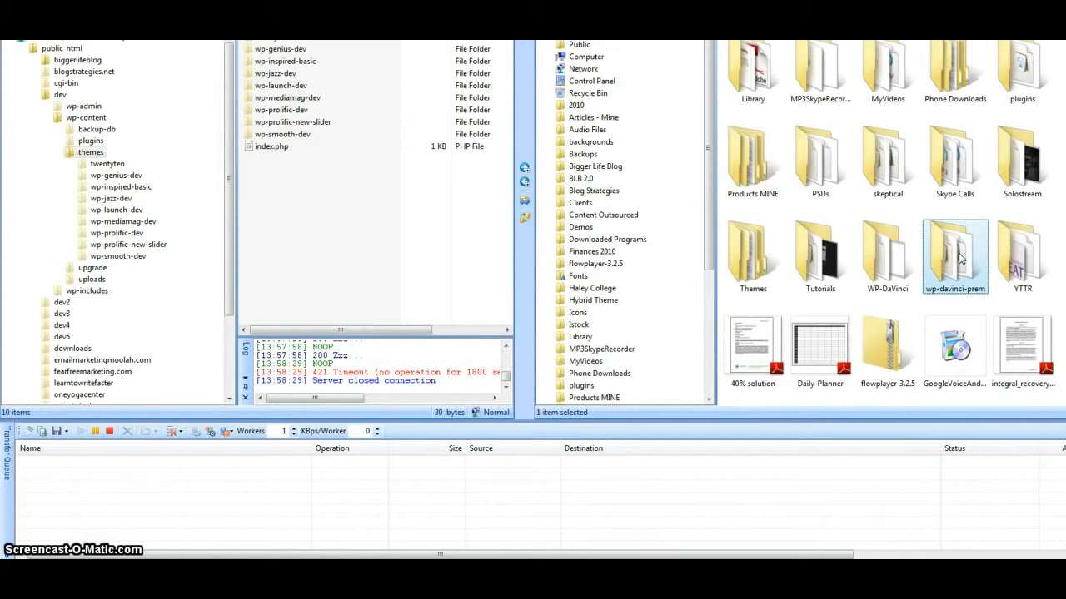
{"action": "left_click_drag", "start_coordinate": [959, 260], "coordinate": [94, 159]}
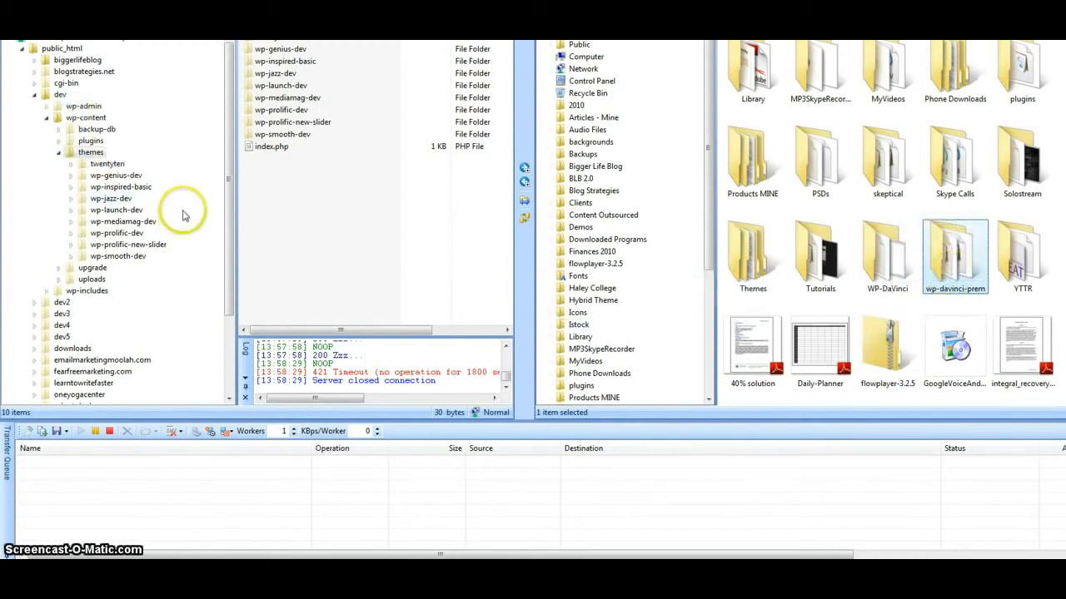
Step: Switch back to the Install and Set-Up Guide and review the WordPress 2.8 requirement for uploading via the dashboard
{"action": "left_click", "coordinate": [230, 224]}
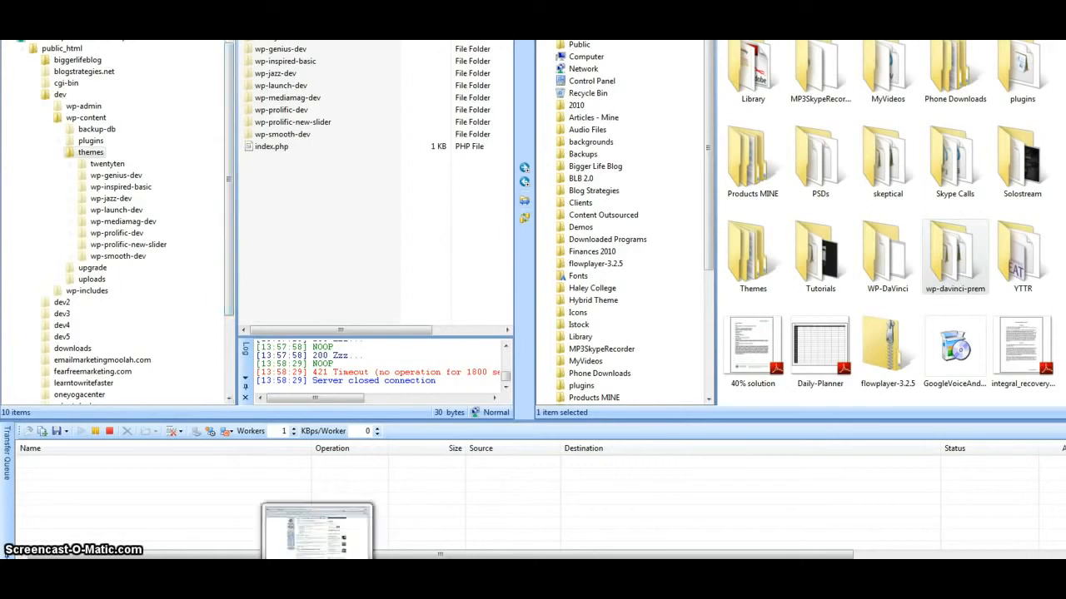
{"action": "left_click", "coordinate": [318, 574]}
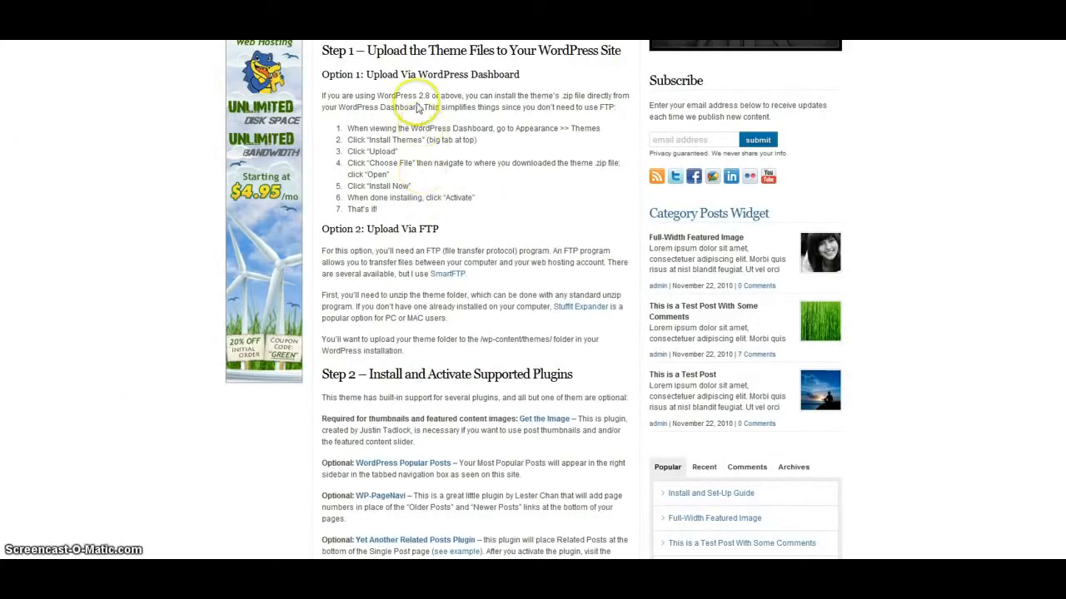
{"action": "left_click_drag", "start_coordinate": [377, 95], "coordinate": [428, 95]}
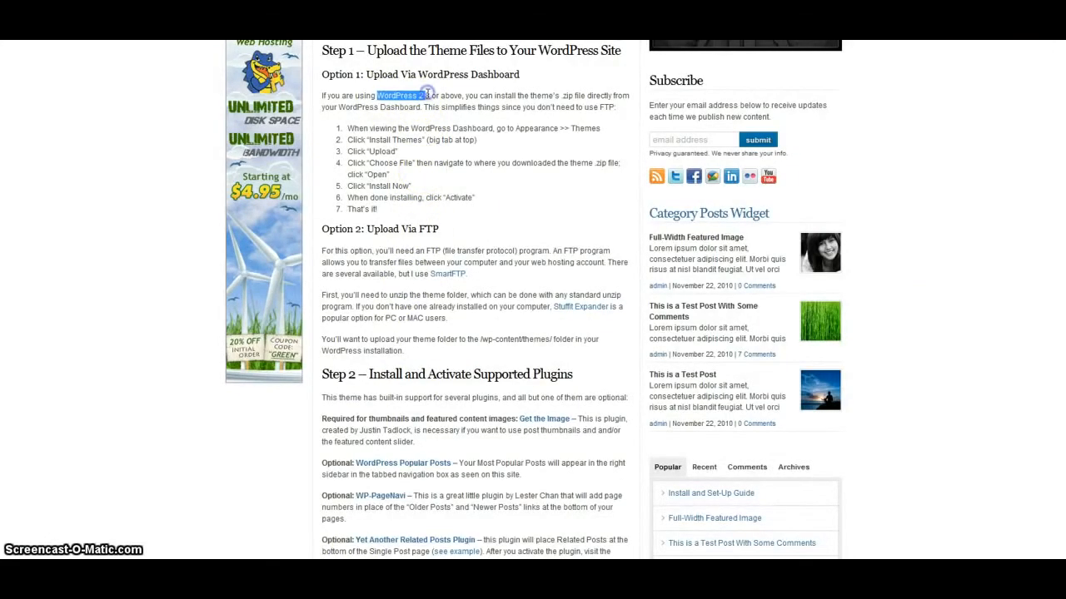
{"action": "left_click", "coordinate": [457, 209]}
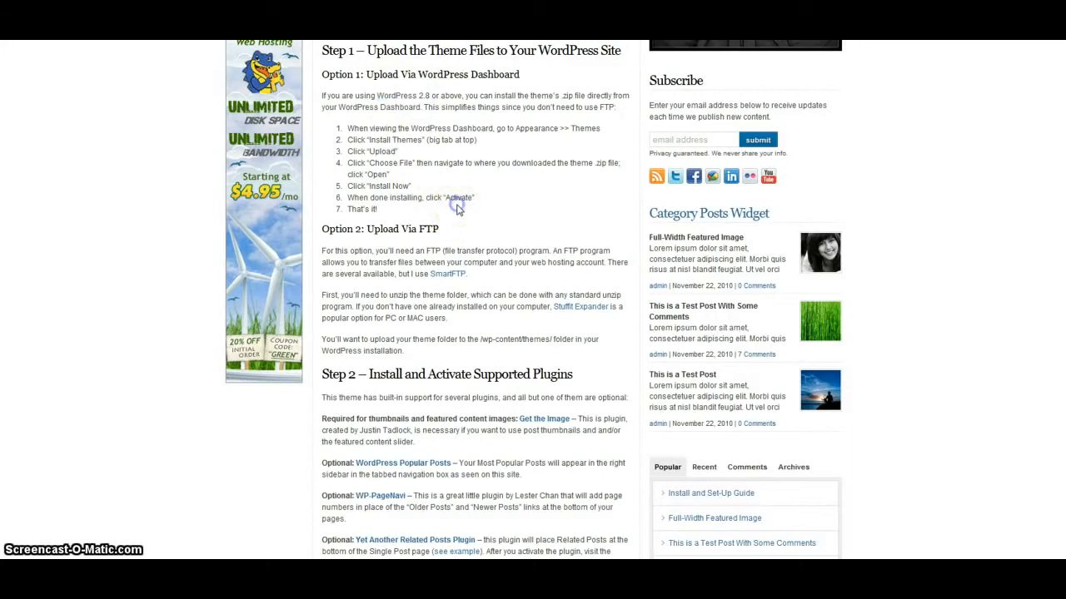
Step: Examine the required and optional plugins listed under "Step 2 – Install and Activate Supported Plugins" in the guide
{"action": "scroll", "coordinate": [457, 209], "scroll_direction": "down", "scroll_amount": 3}
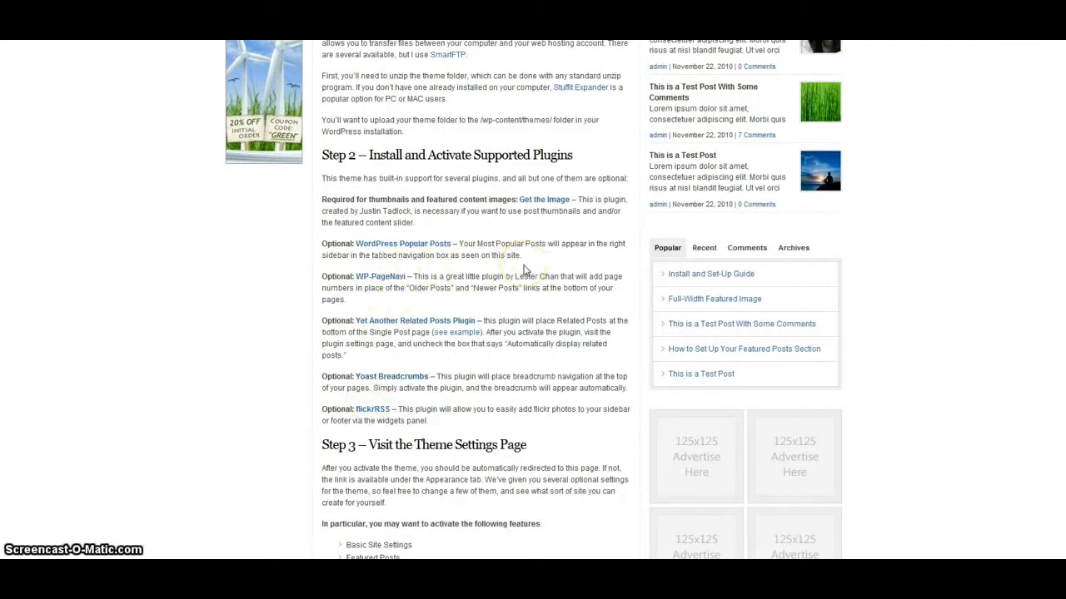
{"action": "left_click", "coordinate": [386, 290]}
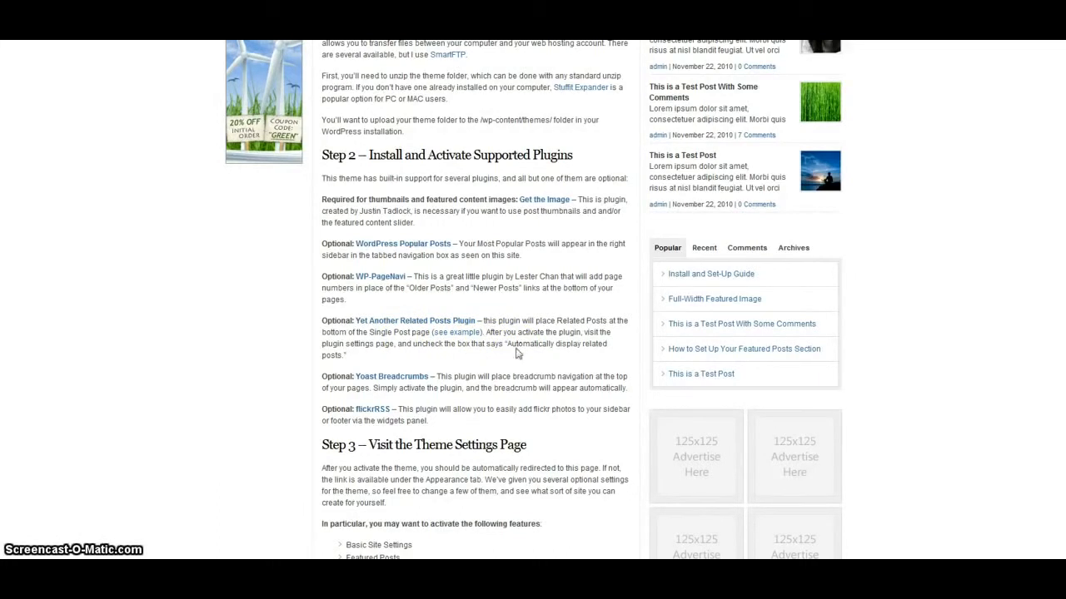
{"action": "scroll", "coordinate": [515, 354], "scroll_direction": "down", "scroll_amount": 2}
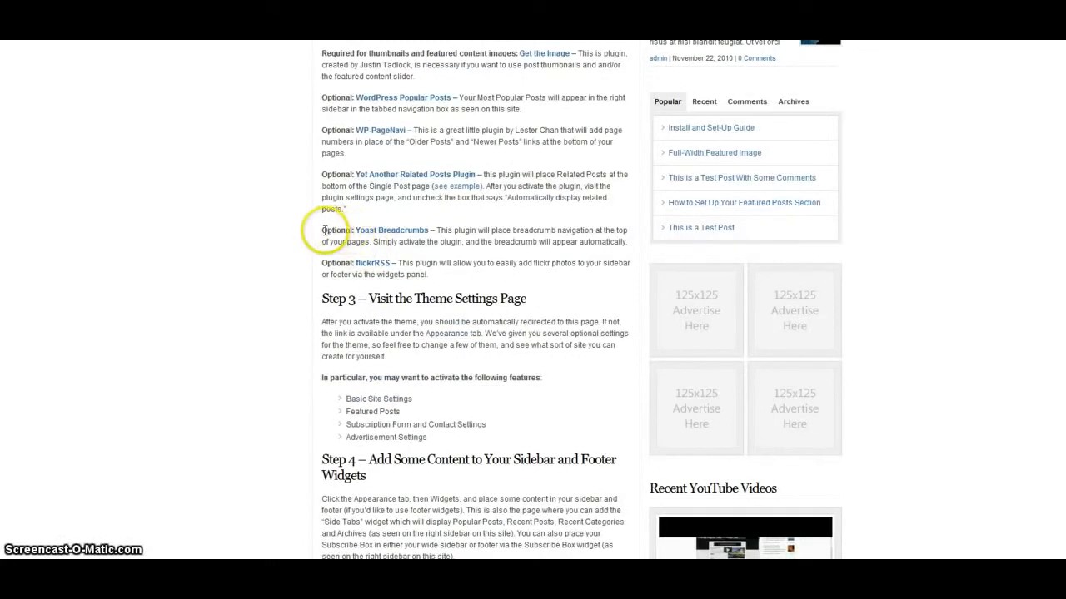
{"action": "left_click_drag", "start_coordinate": [324, 230], "coordinate": [456, 240]}
{"action": "left_click", "coordinate": [462, 238]}
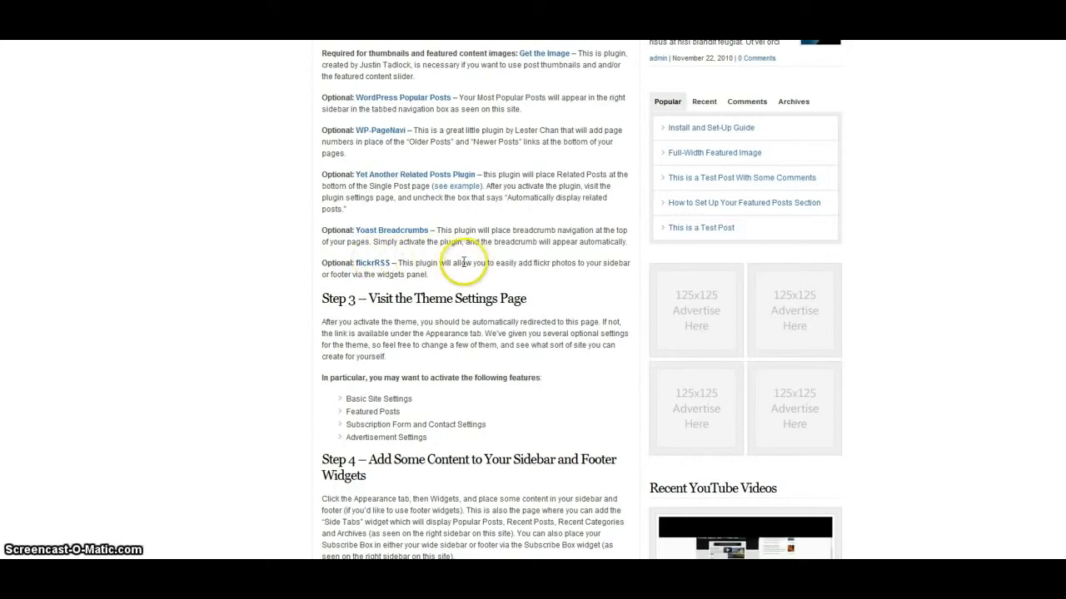
{"action": "scroll", "coordinate": [470, 266], "scroll_direction": "up", "scroll_amount": 3}
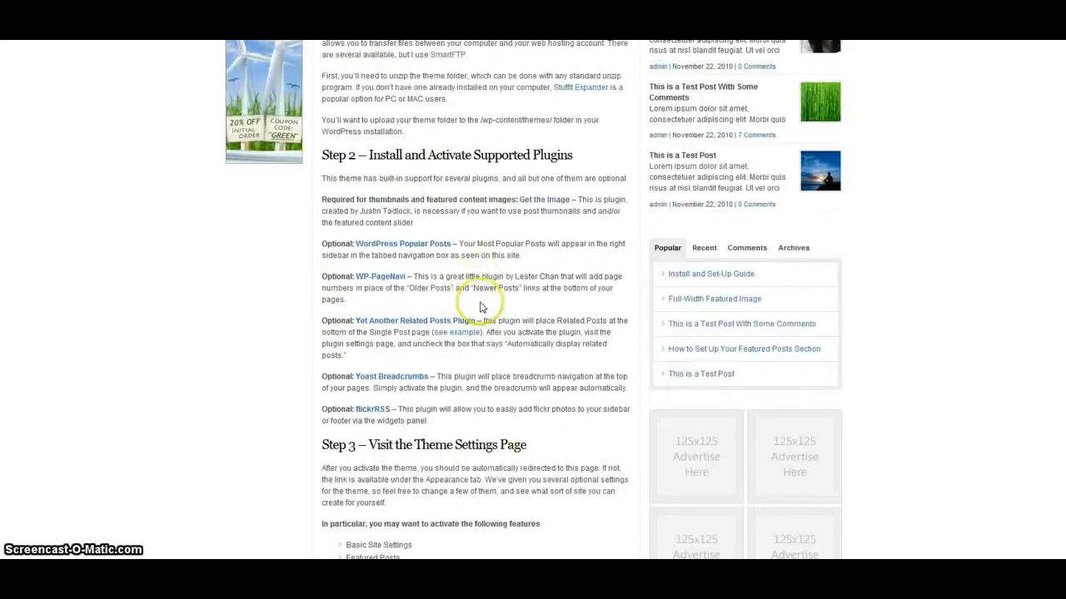
{"action": "scroll", "coordinate": [479, 309], "scroll_direction": "up", "scroll_amount": 2}
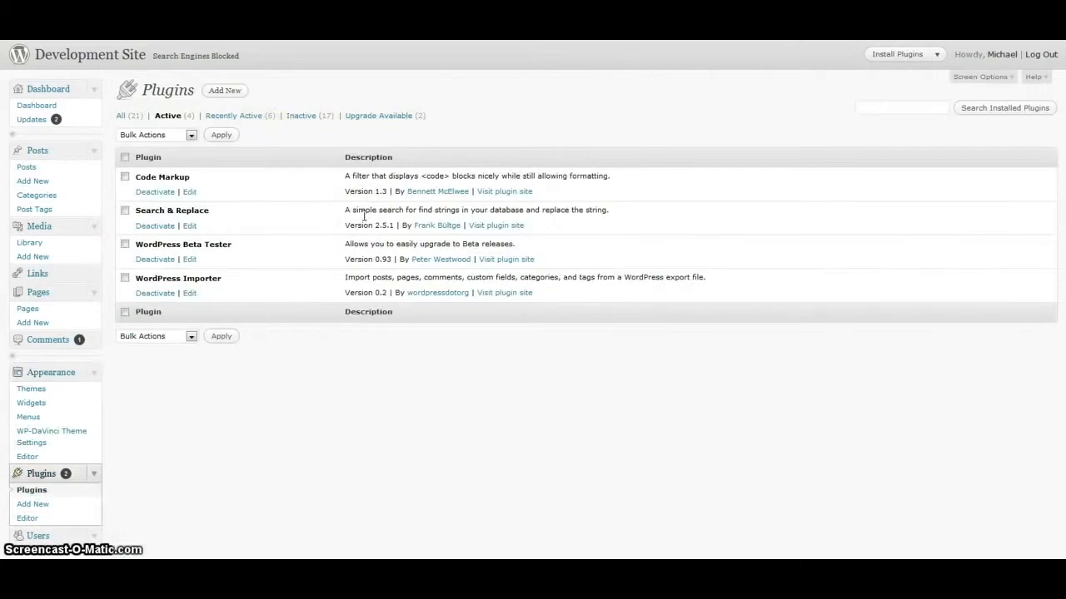
Step: Bulk-activate all the recently active plugins, from flickrRSS and Get The Image through Yoast Breadcrumbs
{"action": "left_click", "coordinate": [248, 116]}
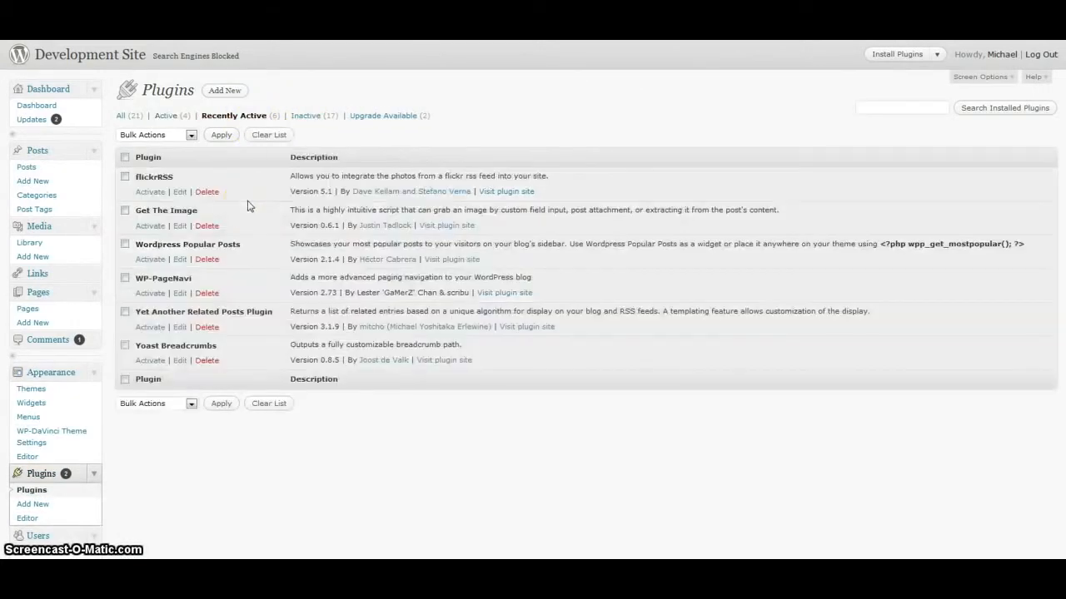
{"action": "left_click", "coordinate": [125, 157]}
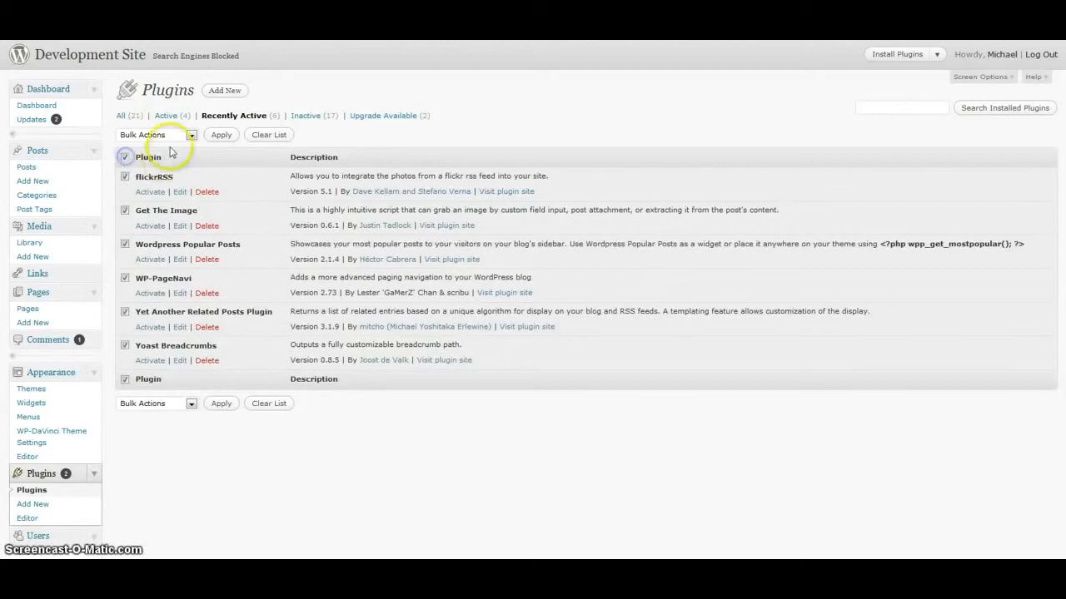
{"action": "left_click", "coordinate": [167, 135]}
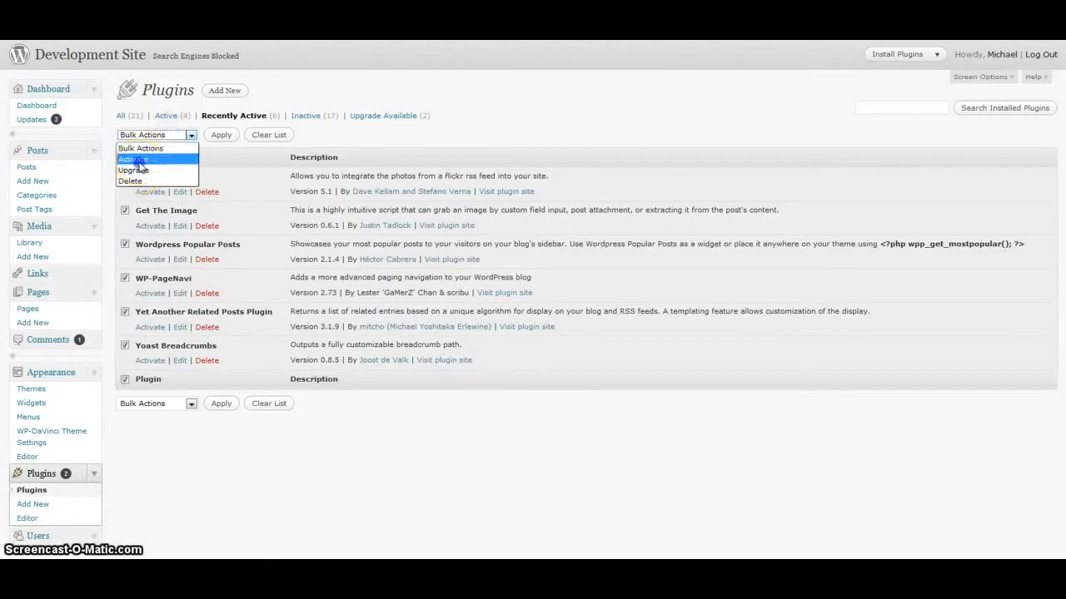
{"action": "left_click", "coordinate": [135, 159]}
{"action": "left_click", "coordinate": [222, 136]}
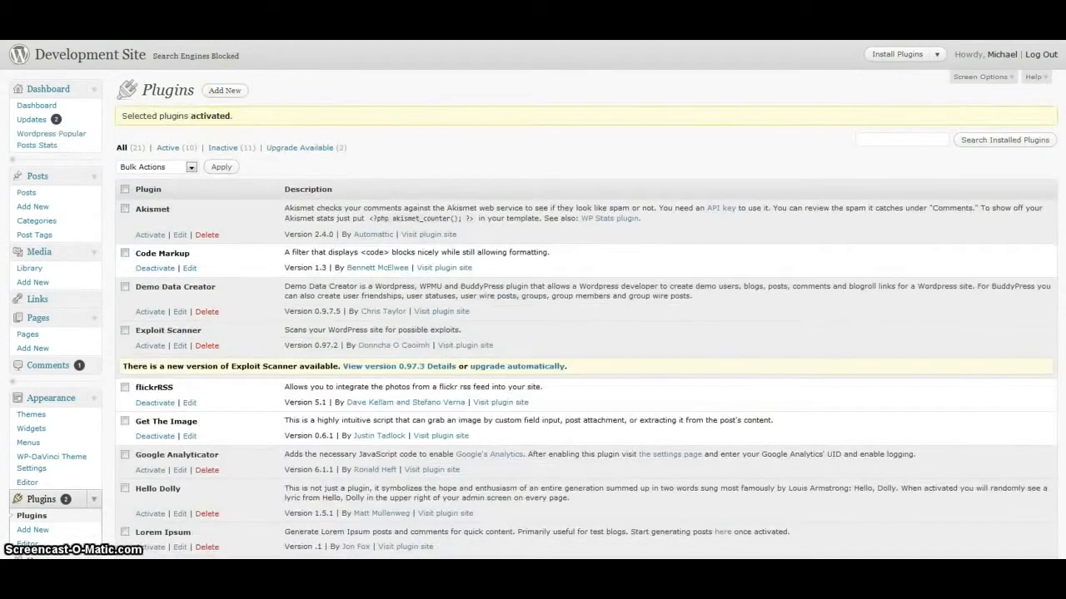
Step: View the Development Site's front page and look over its post list and sidebar
{"action": "left_click", "coordinate": [252, 42]}
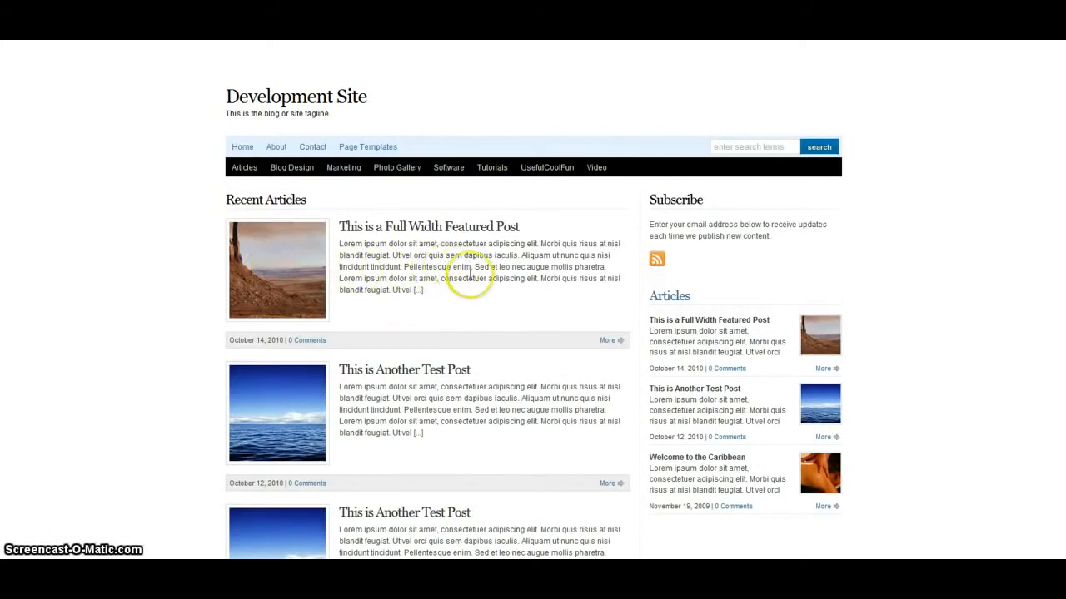
{"action": "scroll", "coordinate": [470, 276], "scroll_direction": "down", "scroll_amount": 10}
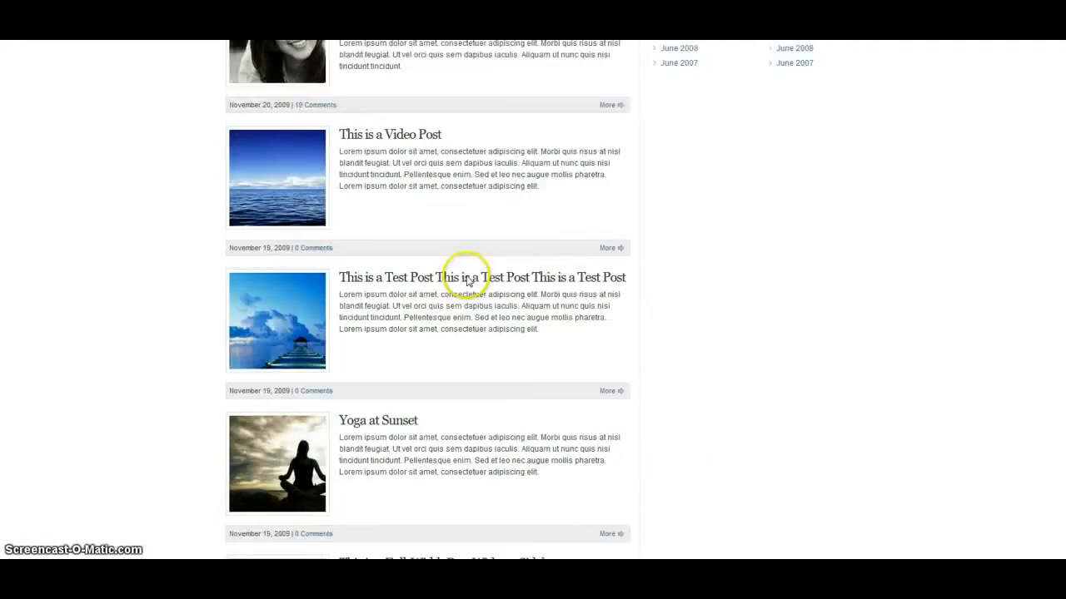
{"action": "scroll", "coordinate": [468, 282], "scroll_direction": "up", "scroll_amount": 4}
{"action": "scroll", "coordinate": [468, 281], "scroll_direction": "up", "scroll_amount": 3}
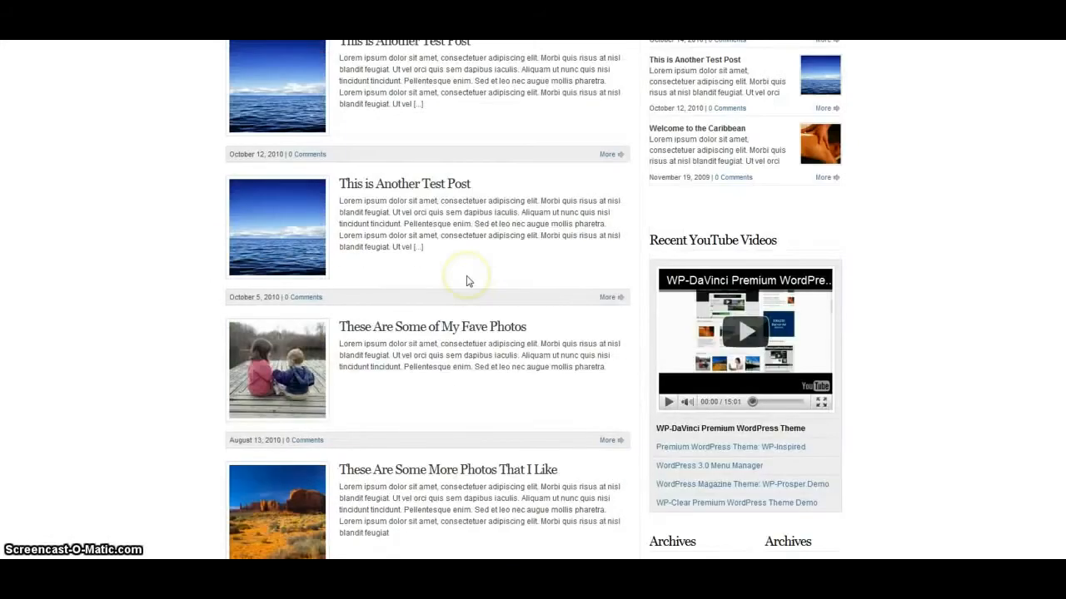
{"action": "scroll", "coordinate": [468, 281], "scroll_direction": "up", "scroll_amount": 4}
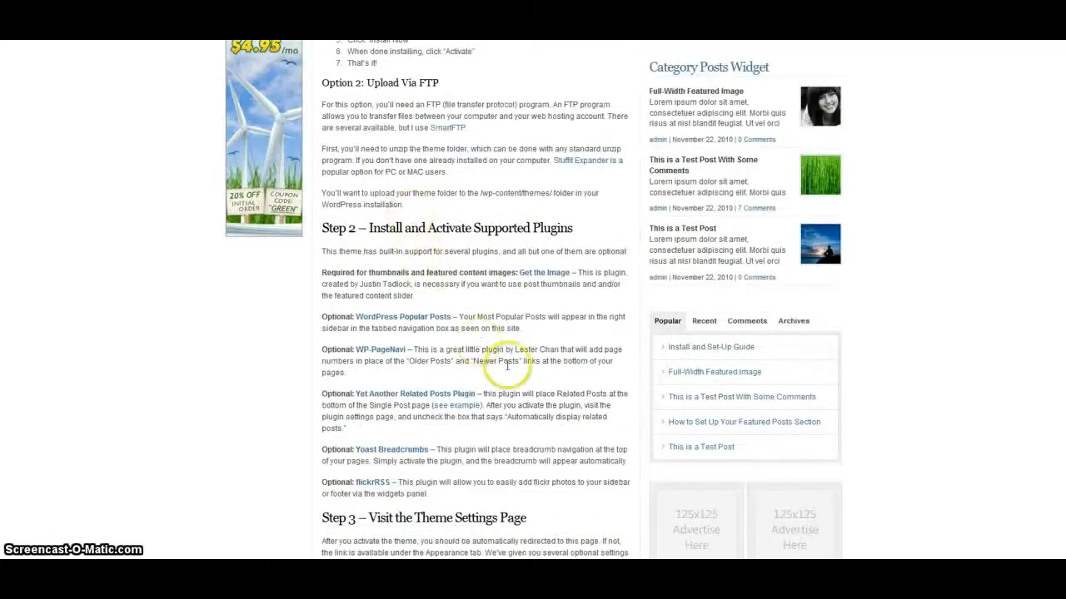
Step: Find "Step 3 – Visit the Theme Settings Page" in the guide and open the WP-DaVinci Theme Settings in the dashboard
{"action": "scroll", "coordinate": [507, 364], "scroll_direction": "down", "scroll_amount": 5}
{"action": "left_click_drag", "start_coordinate": [321, 153], "coordinate": [523, 154]}
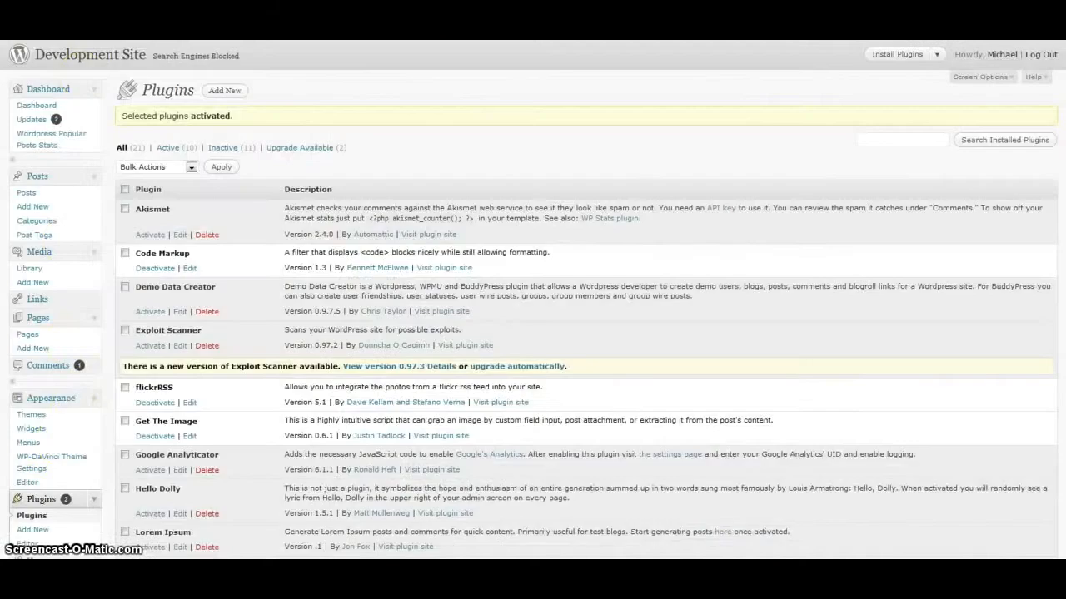
{"action": "left_click", "coordinate": [51, 463]}
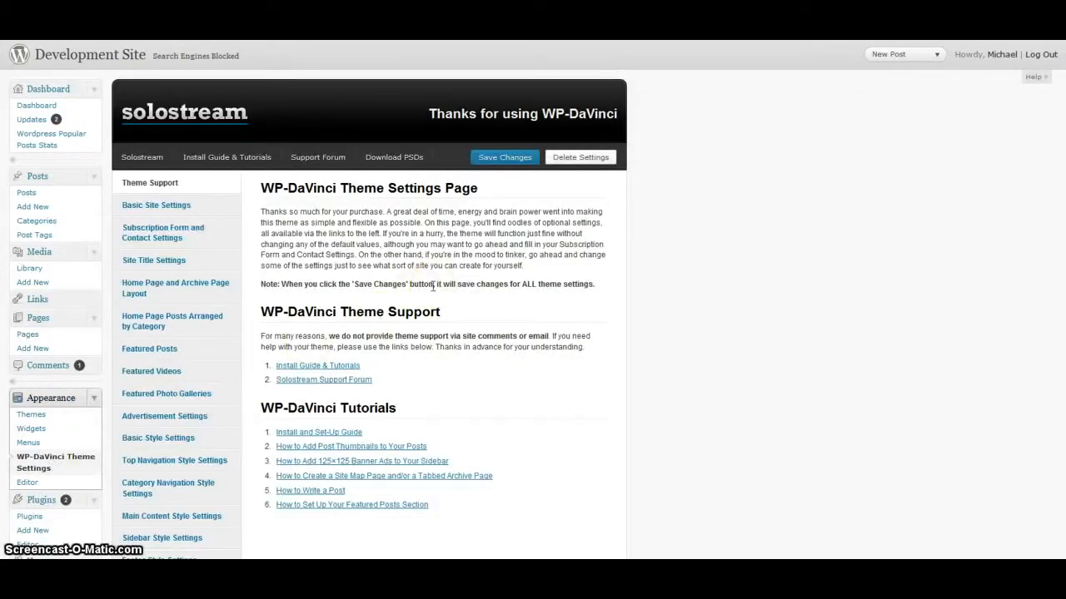
Step: Look through the Basic Site, Subscription Form and Contact, and Site Title settings, ending on Theme Support
{"action": "left_click", "coordinate": [158, 207]}
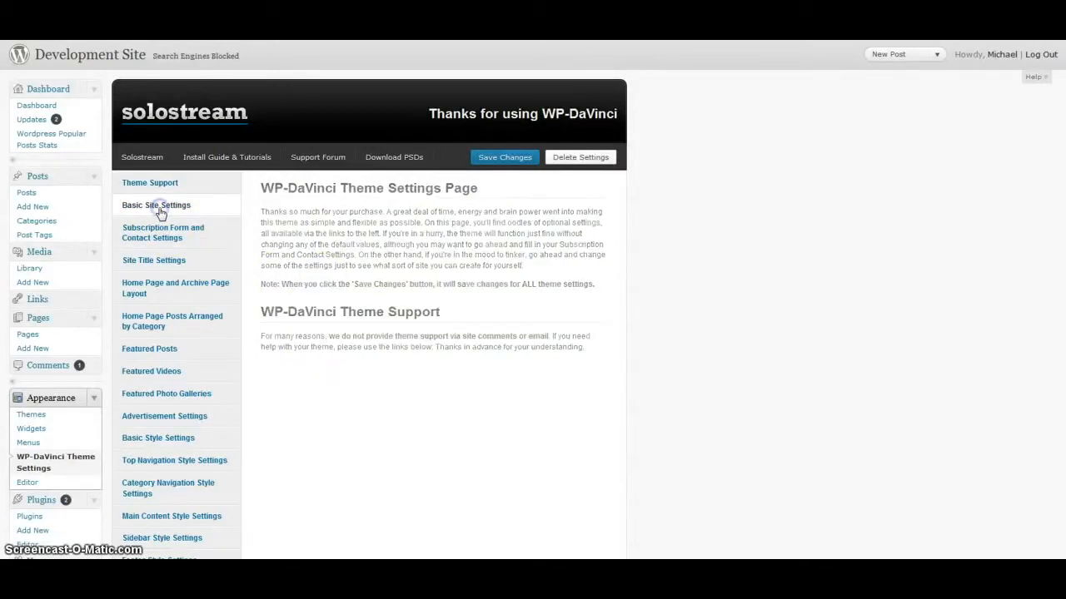
{"action": "left_click", "coordinate": [160, 238]}
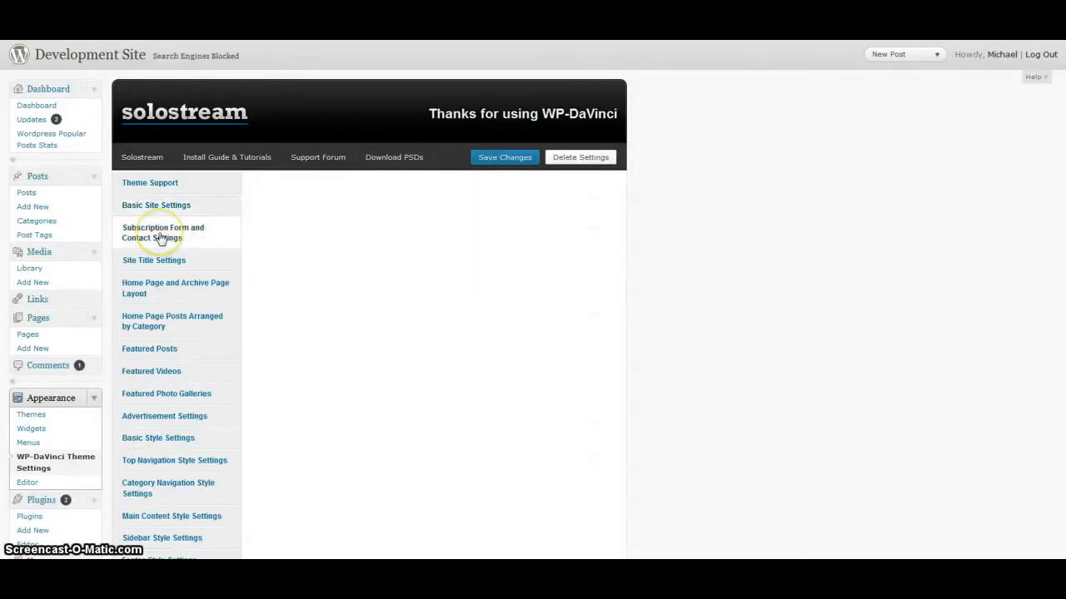
{"action": "left_click", "coordinate": [180, 265]}
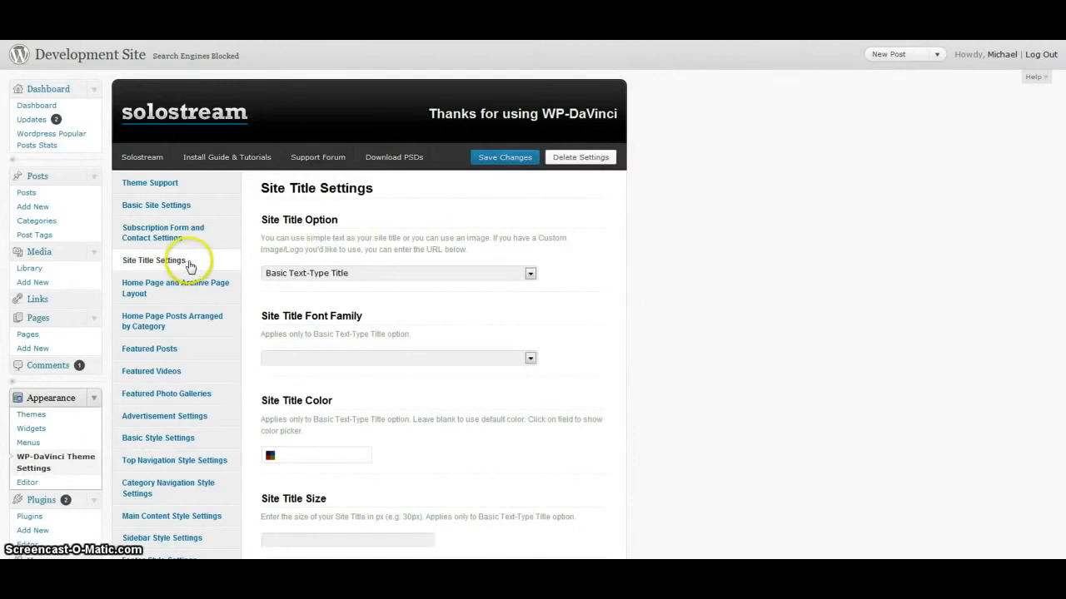
{"action": "scroll", "coordinate": [362, 315], "scroll_direction": "down", "scroll_amount": 1}
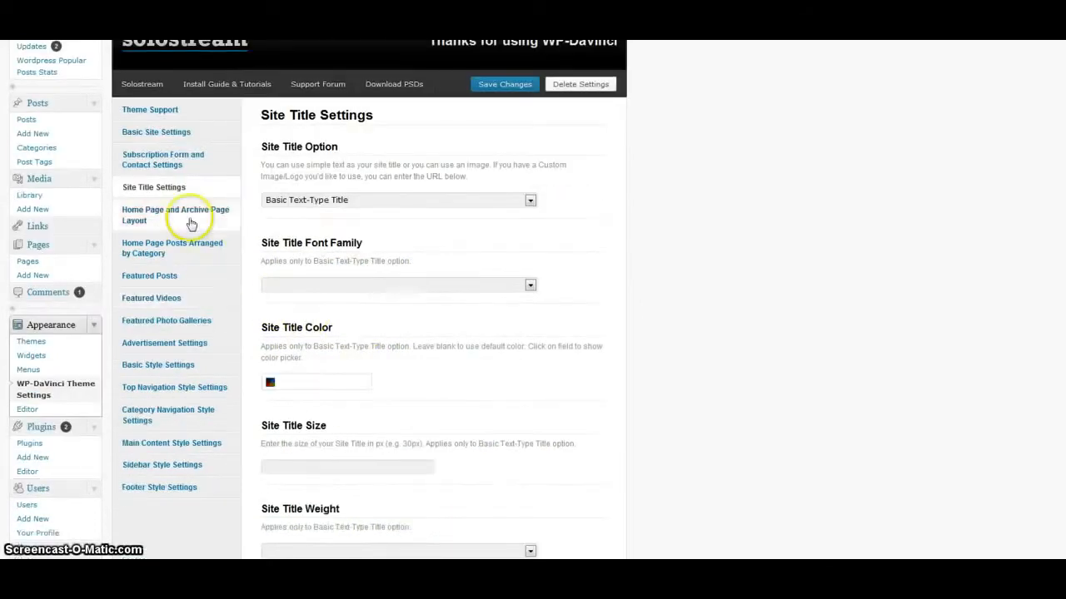
{"action": "scroll", "coordinate": [398, 345], "scroll_direction": "up", "scroll_amount": 1}
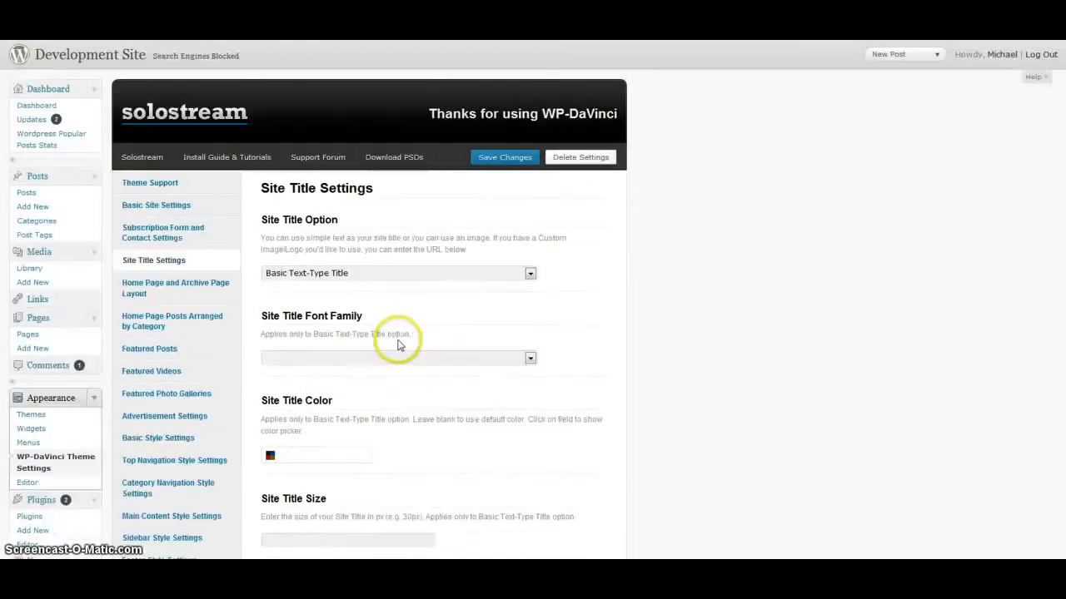
{"action": "left_click", "coordinate": [152, 182]}
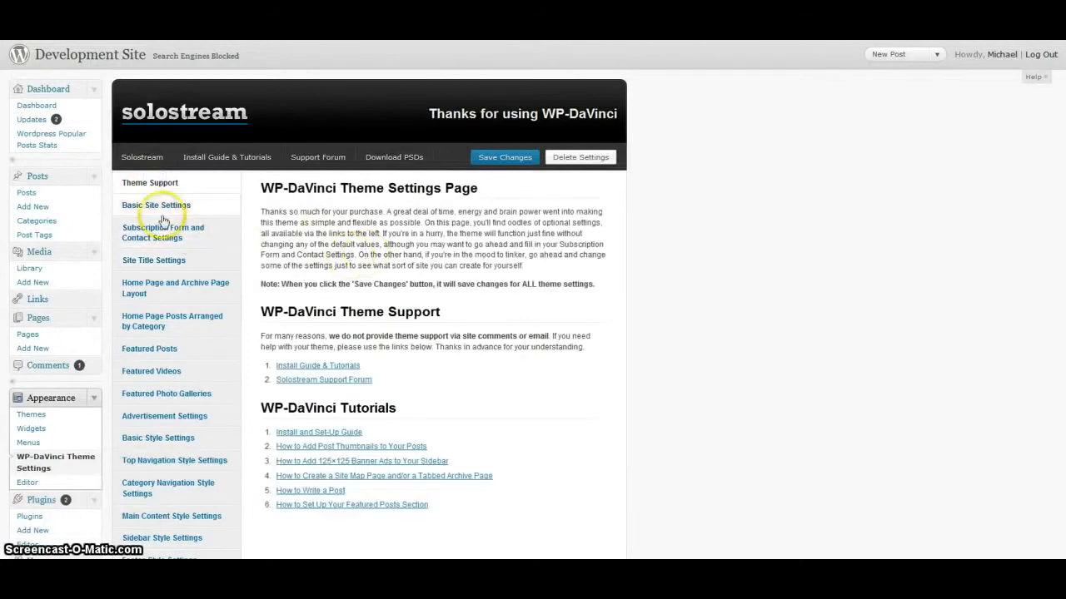
Step: Set and save the Default Page Layout as Sidebar-Narrow | Content | Sidebar-Wide, and reload the site's front page to check it
{"action": "left_click", "coordinate": [147, 208]}
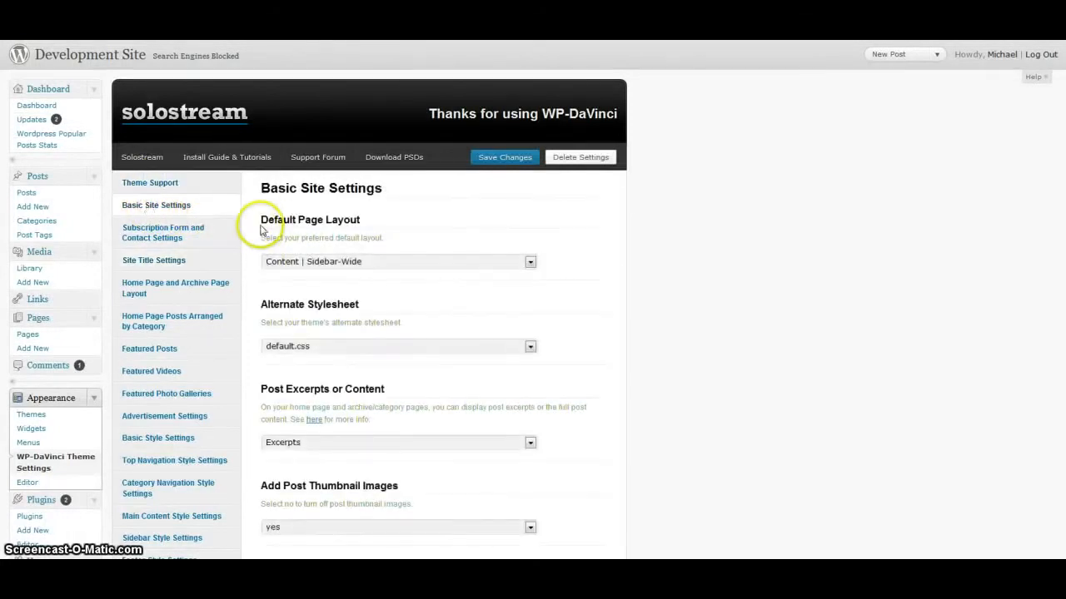
{"action": "left_click_drag", "start_coordinate": [260, 219], "coordinate": [369, 219]}
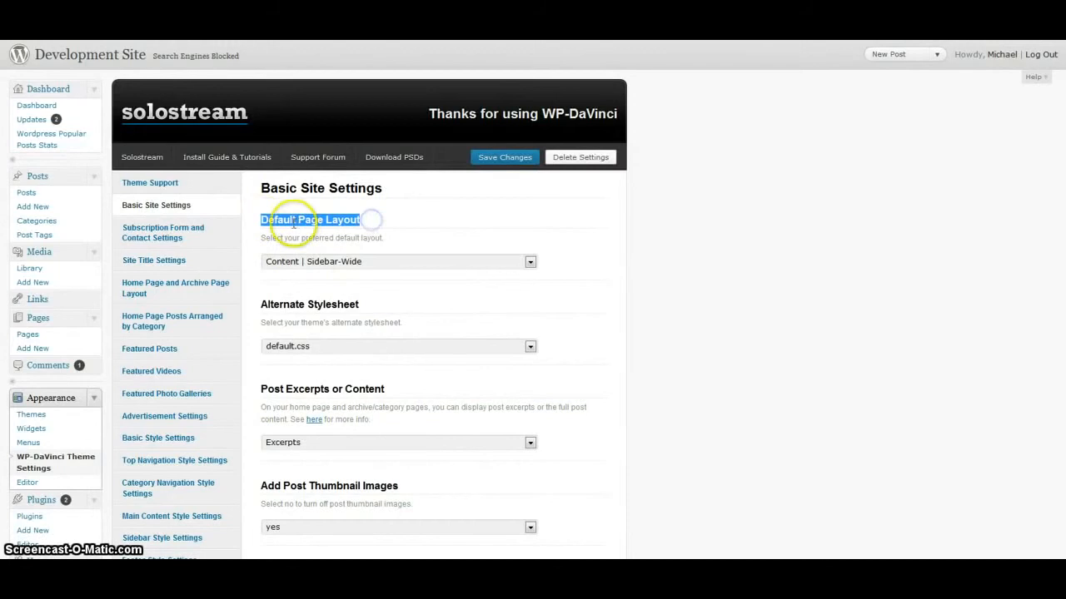
{"action": "left_click", "coordinate": [512, 263]}
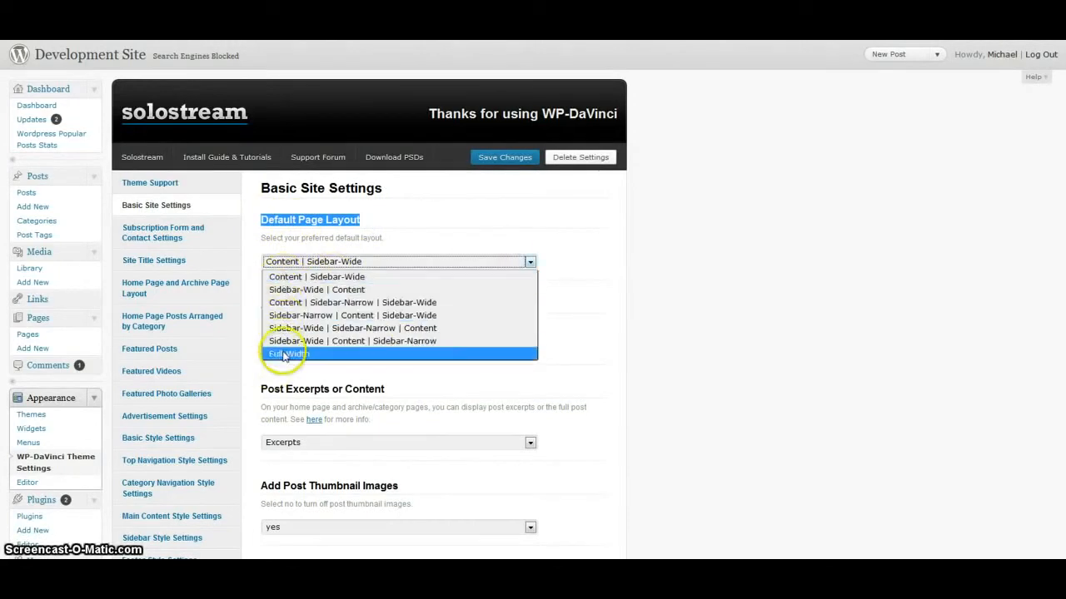
{"action": "left_click", "coordinate": [310, 316]}
{"action": "left_click", "coordinate": [453, 306]}
{"action": "left_click", "coordinate": [507, 166]}
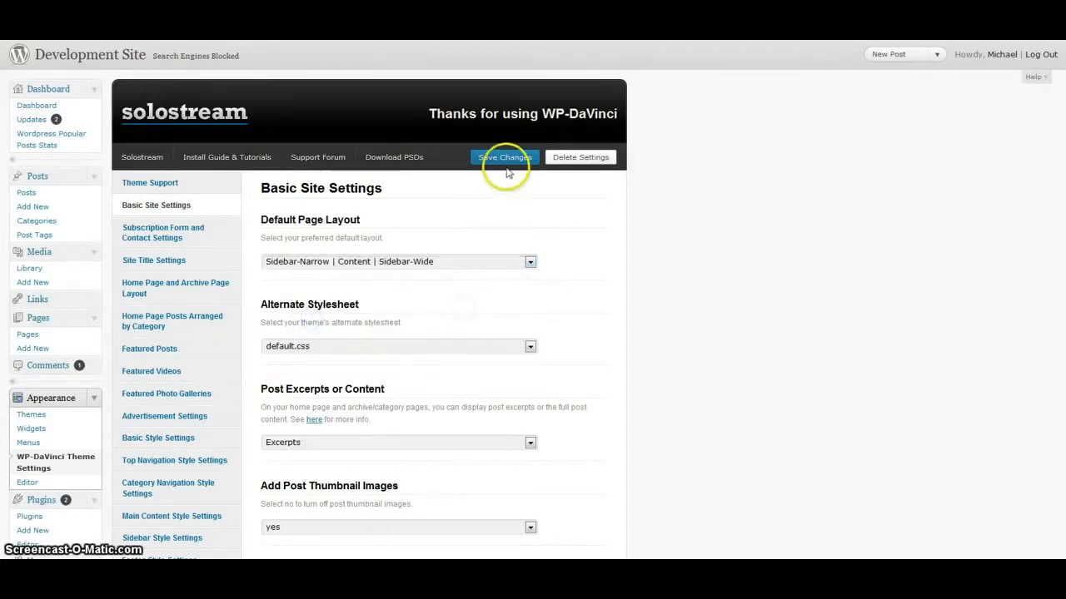
{"action": "left_click", "coordinate": [505, 162]}
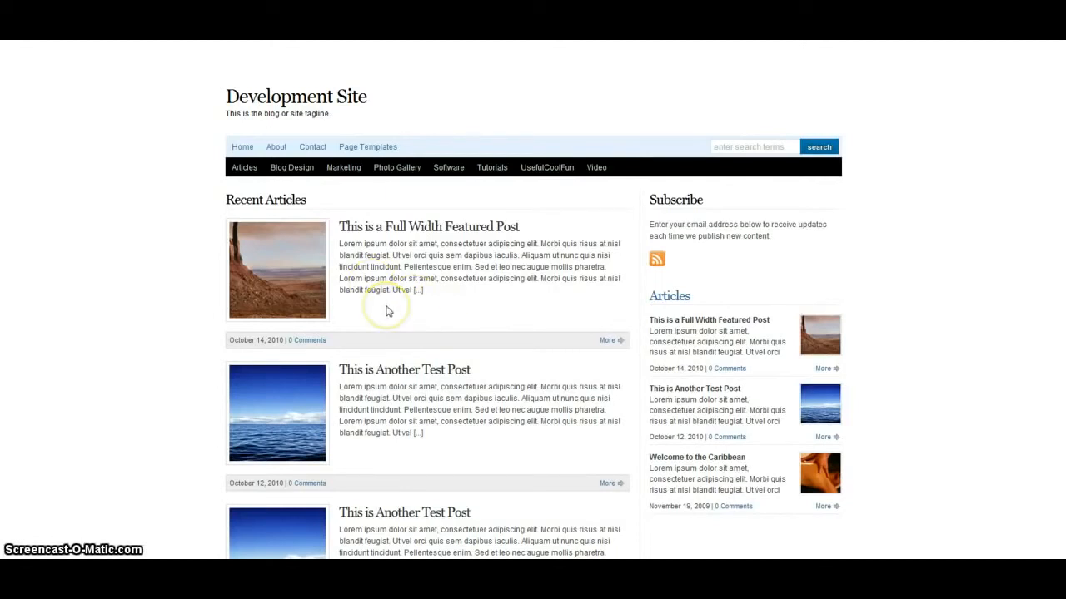
{"action": "key", "text": "F5"}
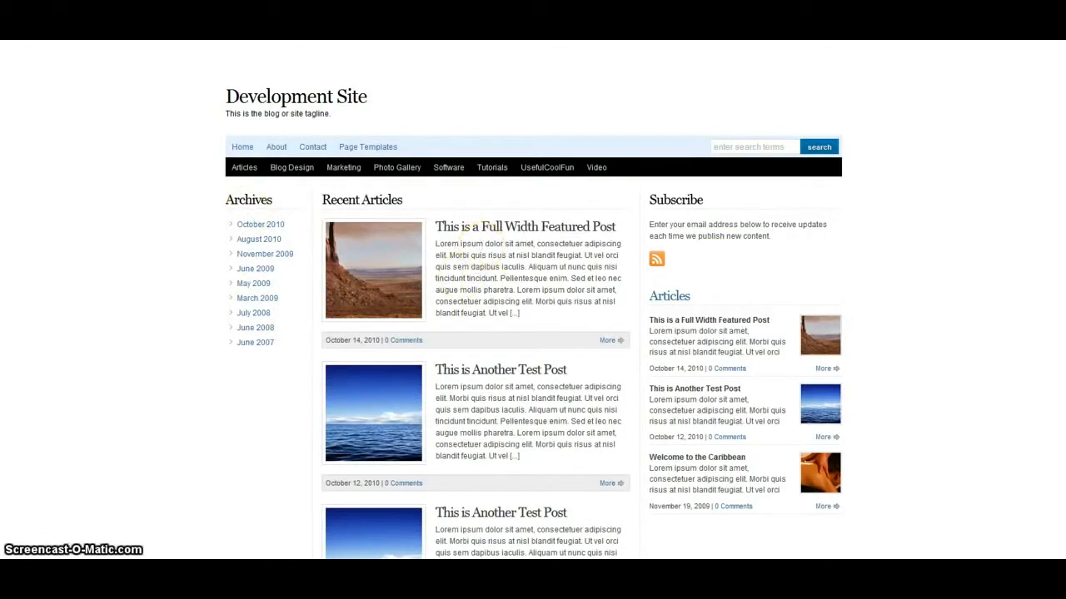
{"action": "left_click", "coordinate": [83, 40]}
Step: Reopen the Basic Site Settings and review the available Default Page Layout options, keeping the current choice
{"action": "left_click", "coordinate": [163, 214]}
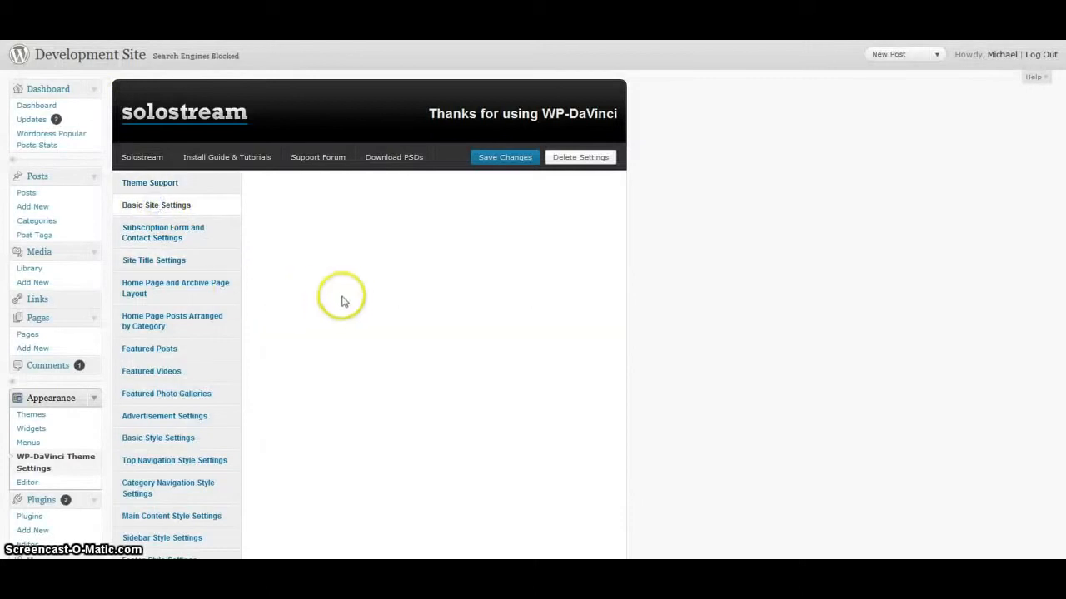
{"action": "left_click", "coordinate": [362, 265]}
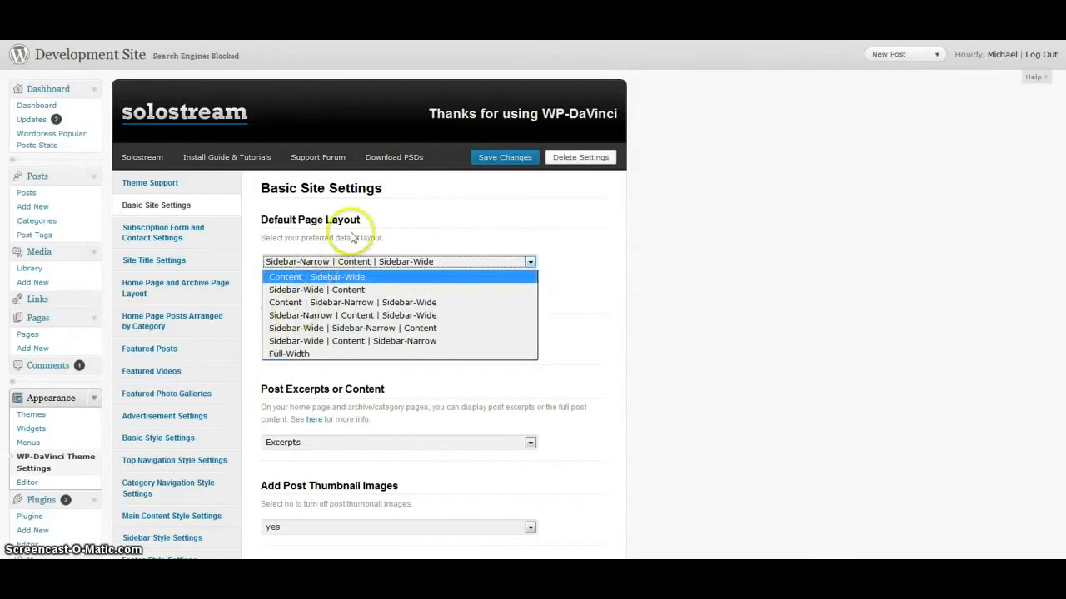
{"action": "left_click", "coordinate": [377, 238]}
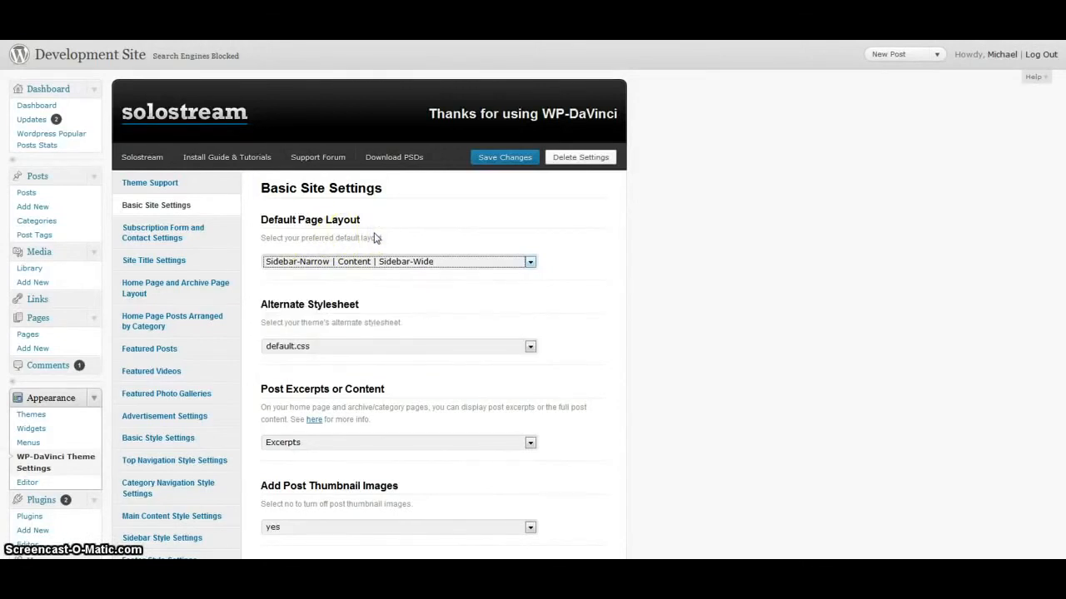
Step: Review the available Alternate Stylesheet options in the Basic Site Settings, keeping default.css
{"action": "left_click", "coordinate": [374, 238]}
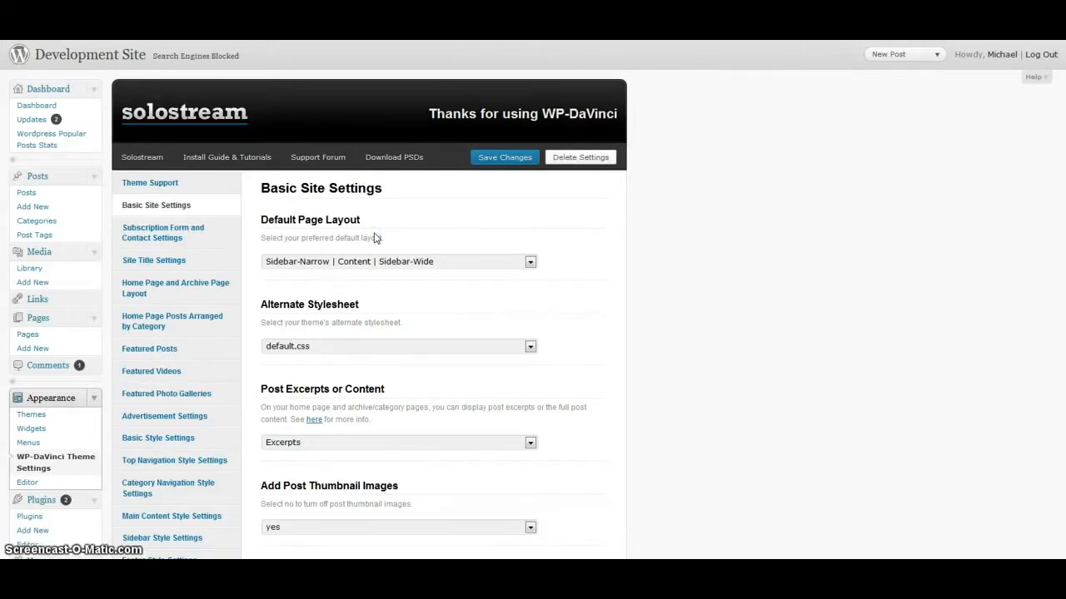
{"action": "left_click", "coordinate": [392, 234]}
{"action": "scroll", "coordinate": [397, 237], "scroll_direction": "down", "scroll_amount": 2}
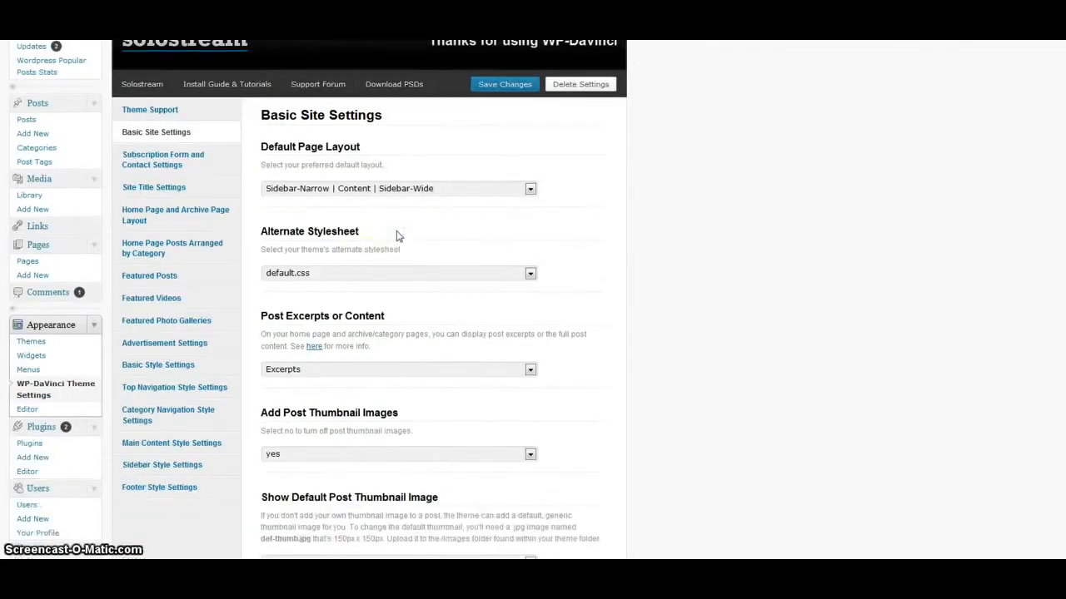
{"action": "left_click", "coordinate": [353, 272]}
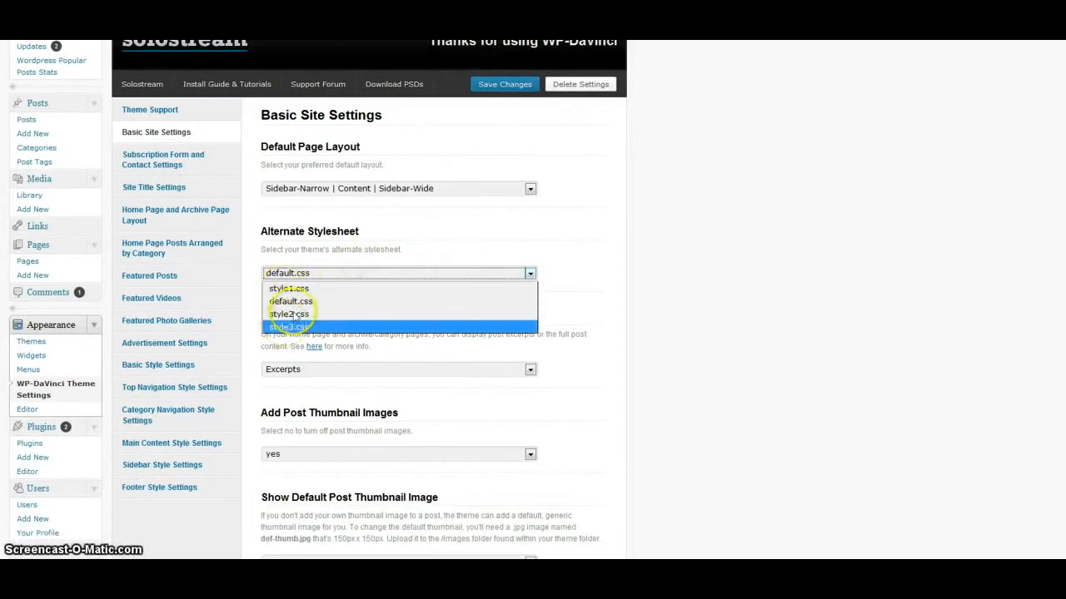
{"action": "left_click", "coordinate": [423, 227]}
Step: Find "Step 4 – Add Some Content to Your Sidebar and Footer Widgets" in the Install and Set-Up Guide
{"action": "left_click", "coordinate": [429, 229]}
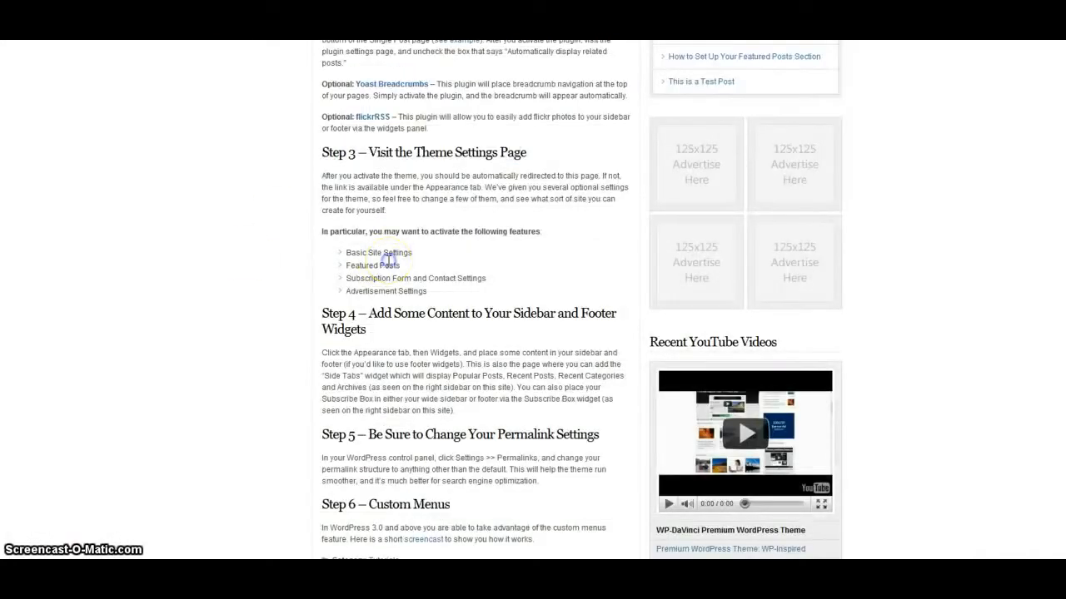
{"action": "scroll", "coordinate": [408, 255], "scroll_direction": "down", "scroll_amount": 5}
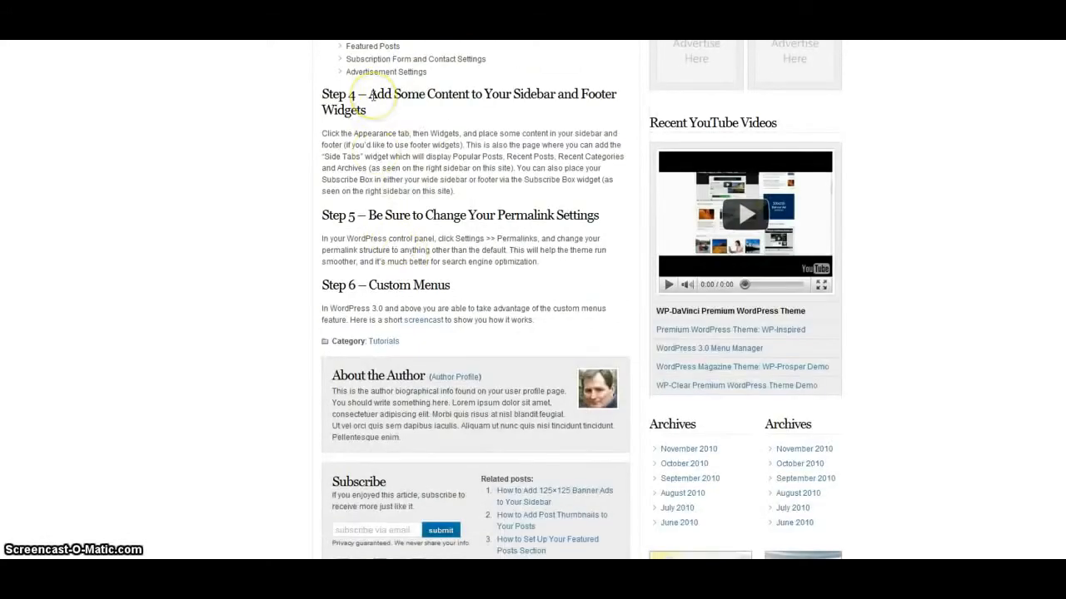
{"action": "left_click_drag", "start_coordinate": [368, 94], "coordinate": [377, 109]}
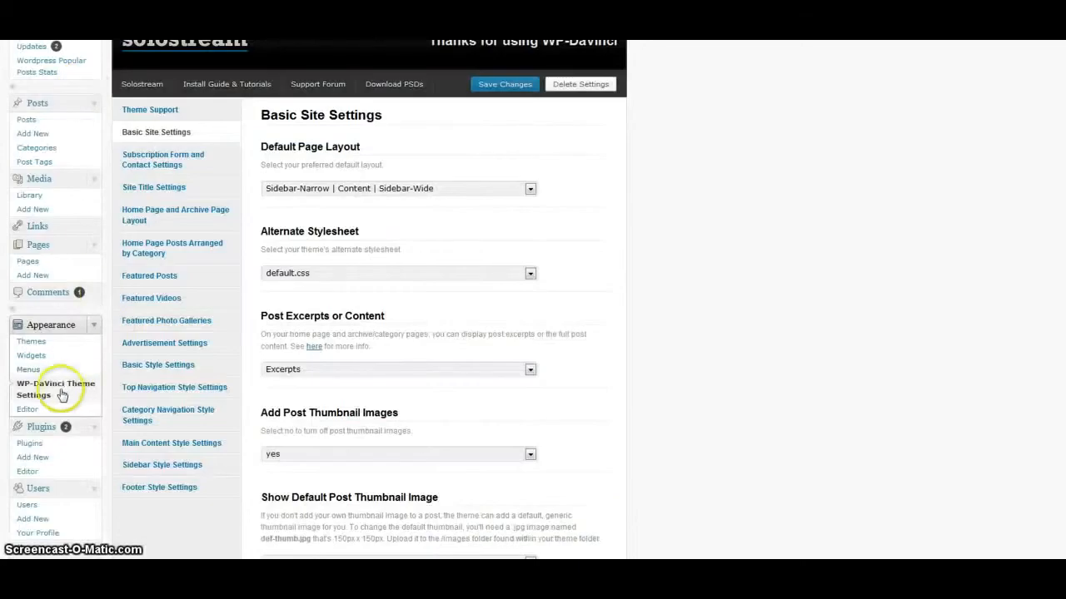
Step: Open the dashboard's Widgets page and collapse the Sidebar-Wide - Top area so only the widget area headings are listed
{"action": "left_click", "coordinate": [30, 356]}
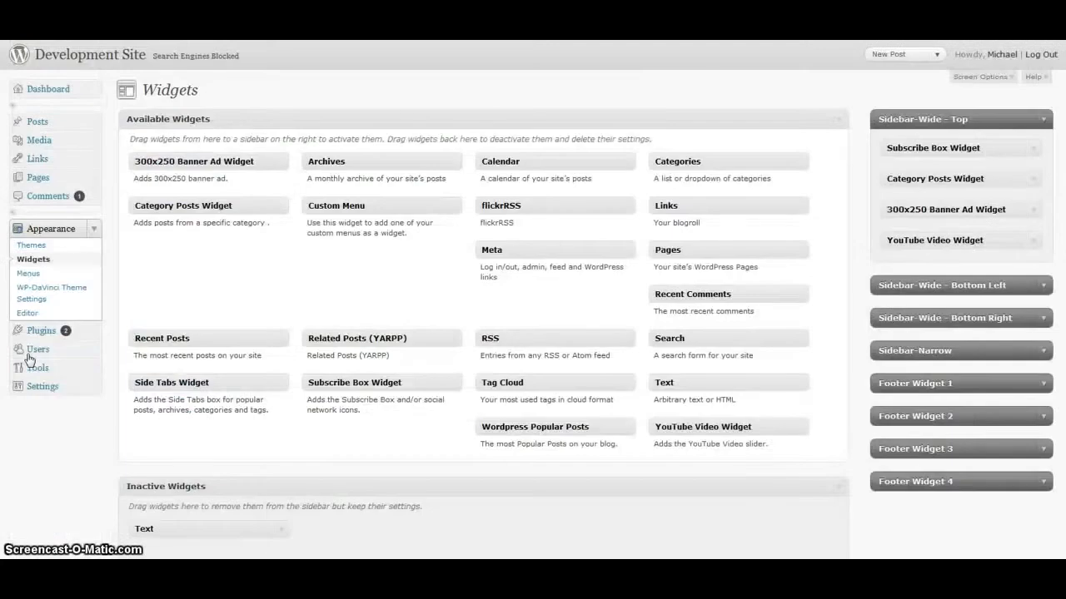
{"action": "left_click", "coordinate": [392, 440]}
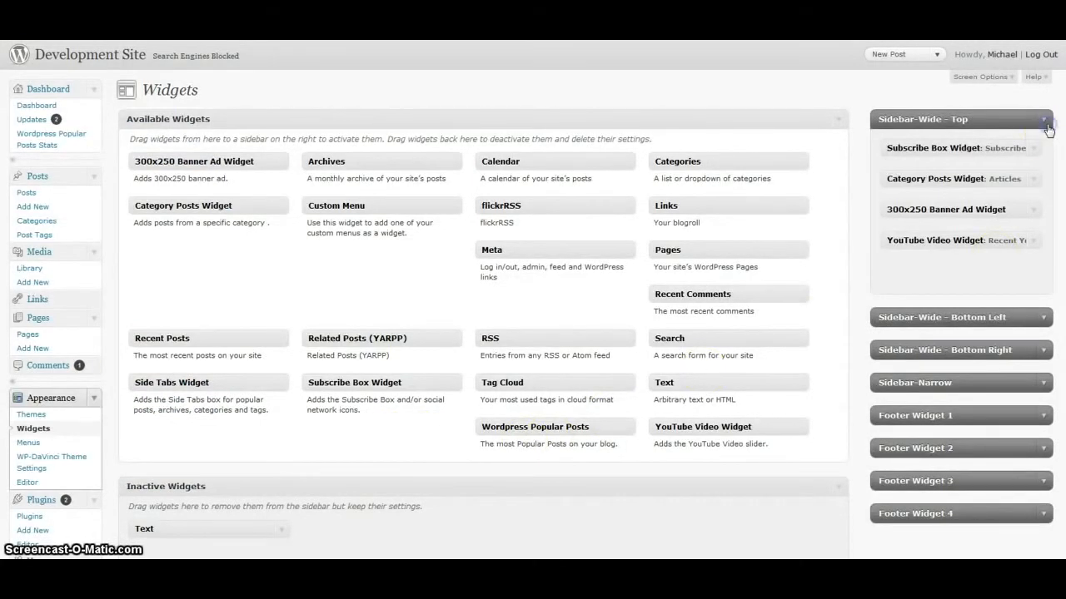
{"action": "left_click", "coordinate": [1043, 121]}
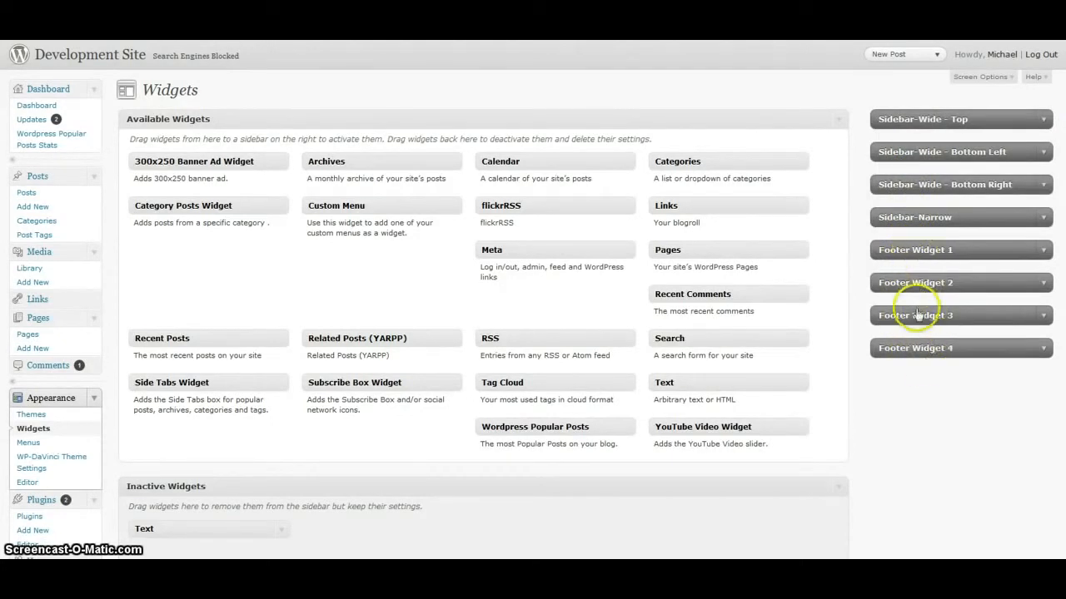
Step: Examine the footer and sidebar widget areas on the Development Site's front page, including the two Archives columns of the wide sidebar
{"action": "left_click", "coordinate": [248, 41]}
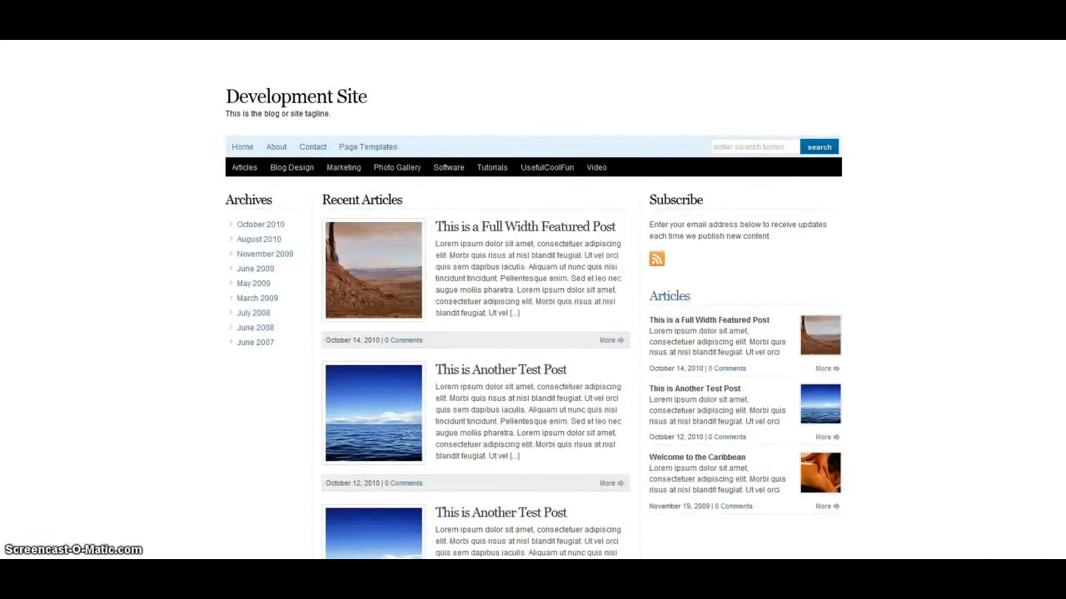
{"action": "scroll", "coordinate": [327, 350], "scroll_direction": "down", "scroll_amount": 15}
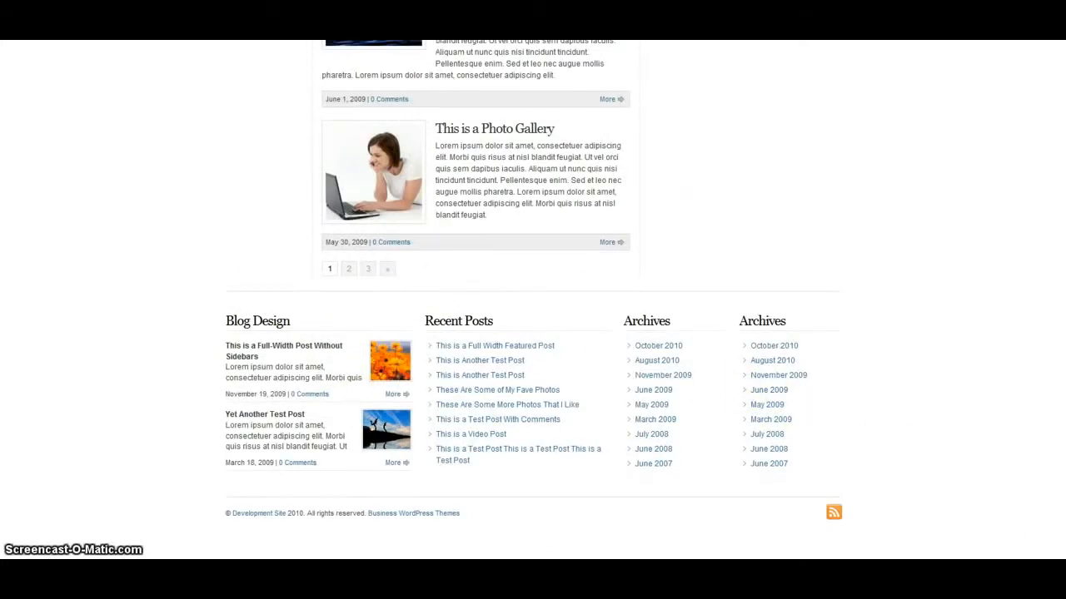
{"action": "scroll", "coordinate": [532, 300], "scroll_direction": "up", "scroll_amount": 15}
{"action": "scroll", "coordinate": [533, 299], "scroll_direction": "down", "scroll_amount": 2}
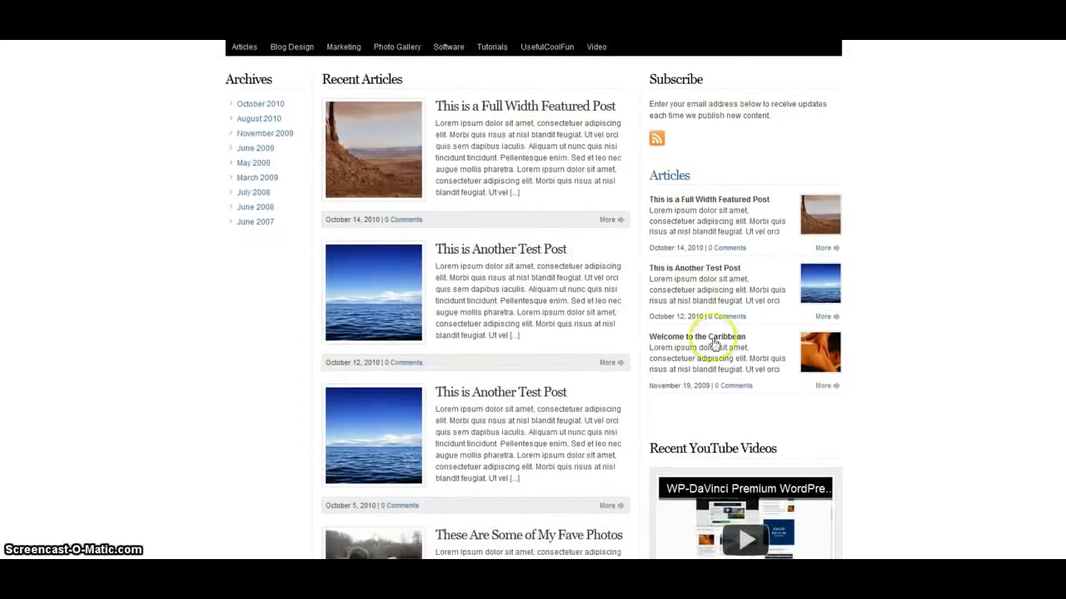
{"action": "scroll", "coordinate": [755, 349], "scroll_direction": "down", "scroll_amount": 4}
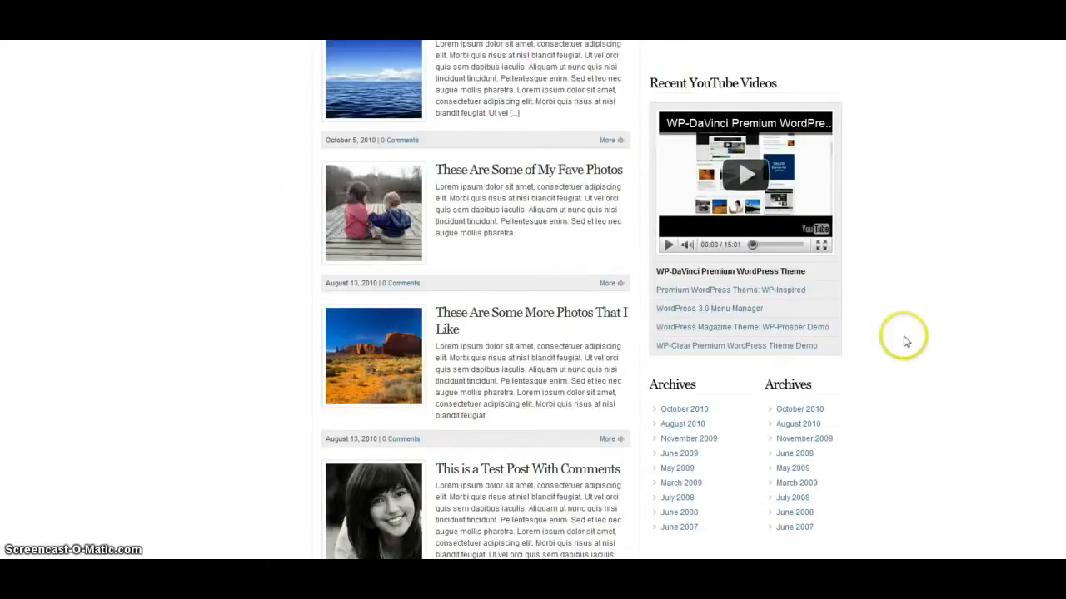
{"action": "scroll", "coordinate": [906, 340], "scroll_direction": "down", "scroll_amount": 3}
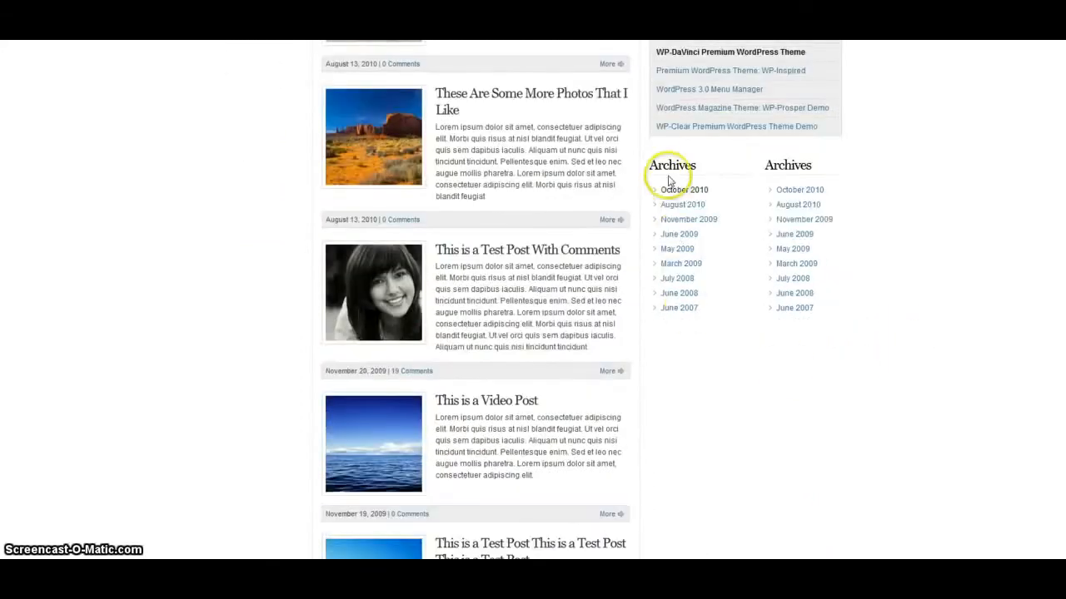
{"action": "left_click", "coordinate": [650, 165]}
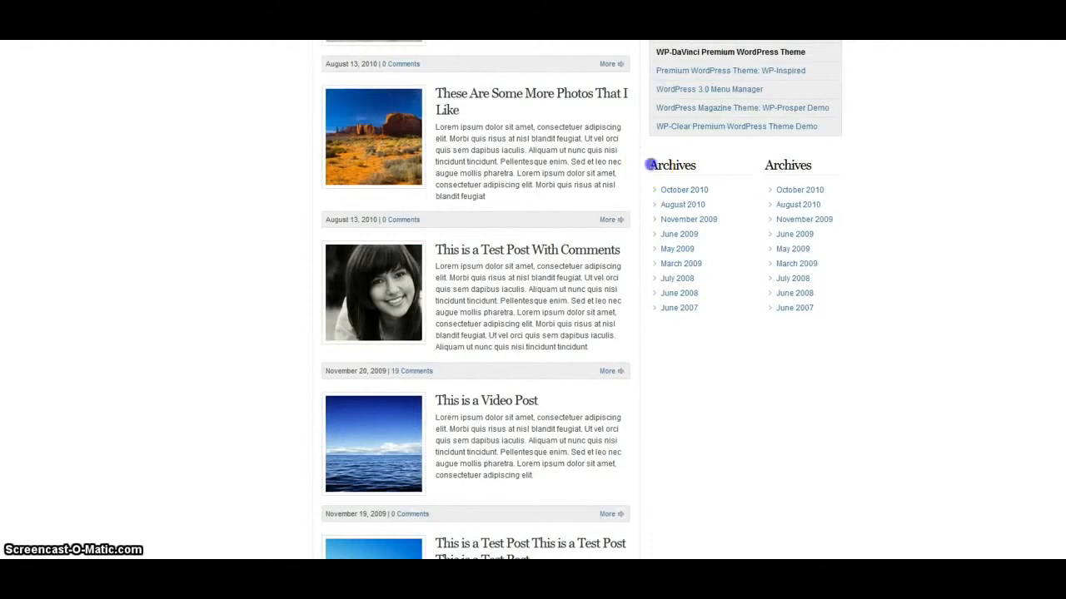
{"action": "left_click_drag", "start_coordinate": [650, 165], "coordinate": [699, 166]}
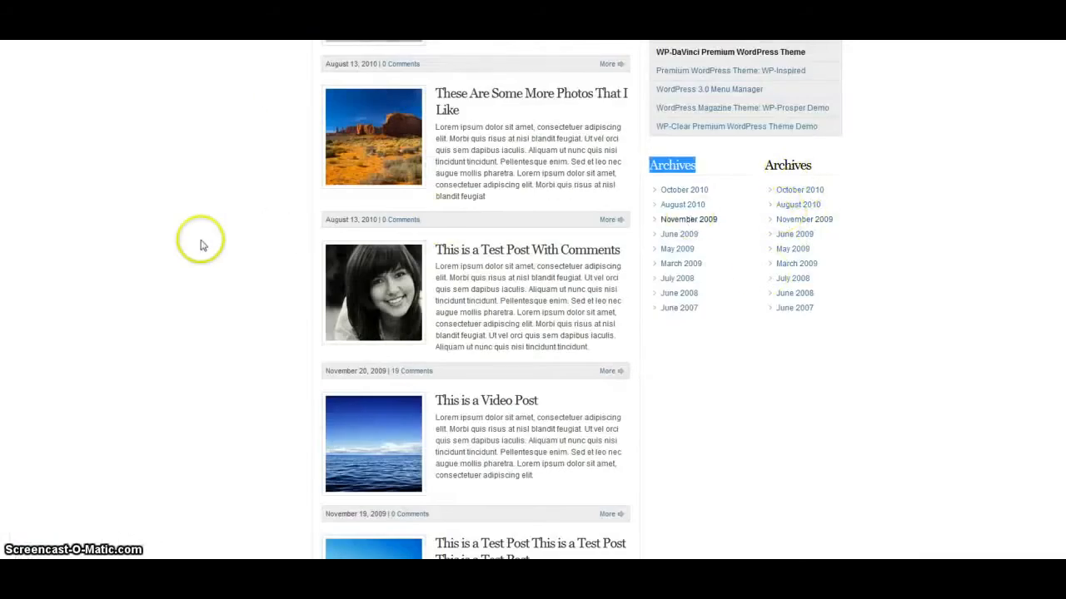
{"action": "scroll", "coordinate": [138, 296], "scroll_direction": "up", "scroll_amount": 4}
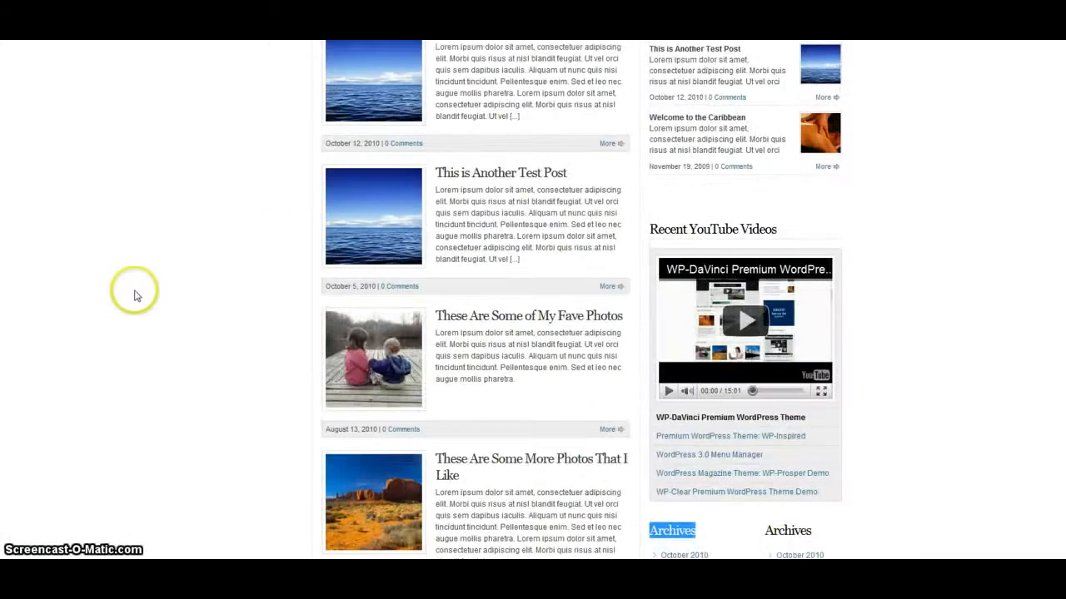
{"action": "scroll", "coordinate": [133, 291], "scroll_direction": "up", "scroll_amount": 4}
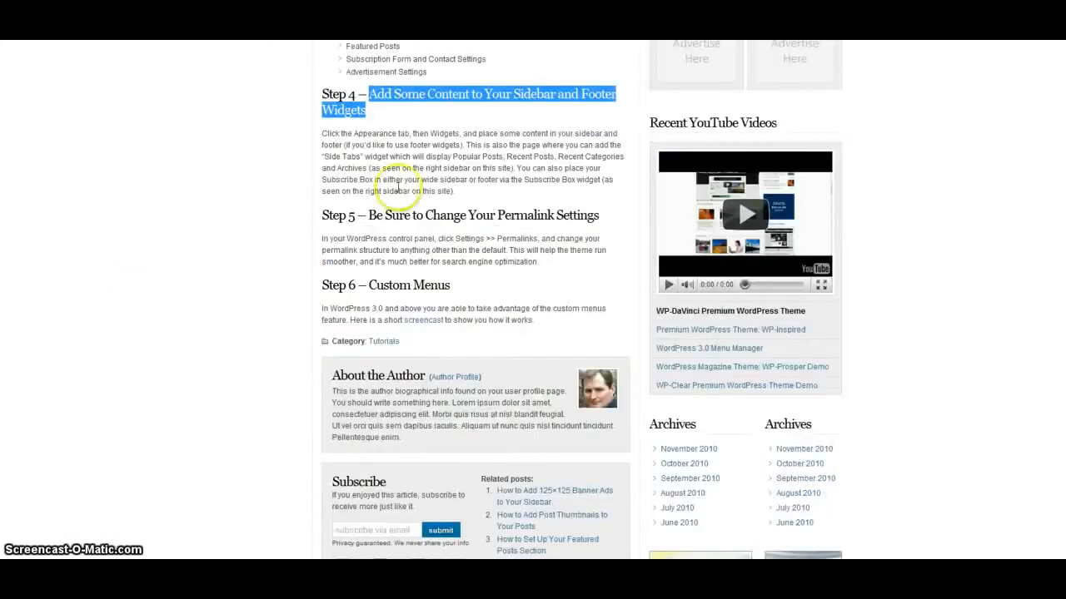
Step: Find "Step 5 – Be Sure to Change Your Permalink Settings" in the guide and open the Permalink Settings in the dashboard
{"action": "left_click", "coordinate": [374, 218]}
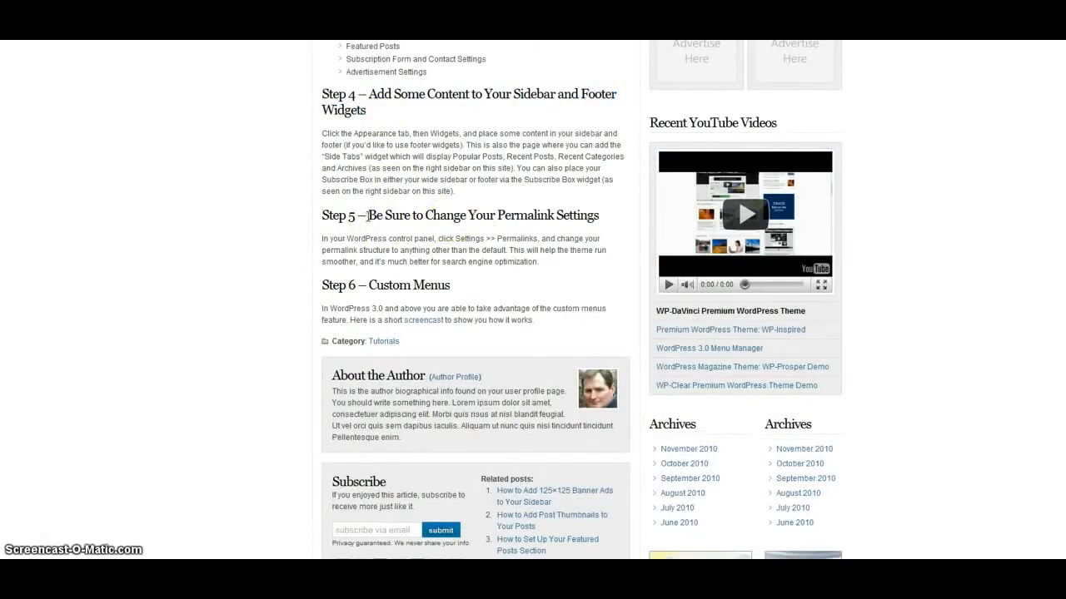
{"action": "left_click_drag", "start_coordinate": [369, 213], "coordinate": [606, 215]}
{"action": "left_click", "coordinate": [497, 218]}
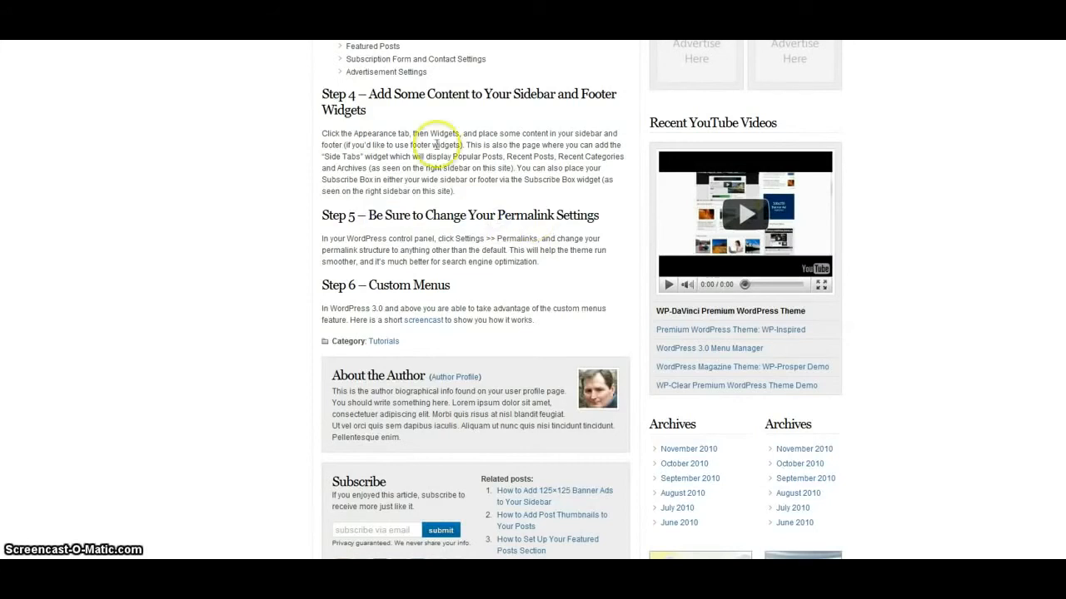
{"action": "left_click", "coordinate": [438, 145]}
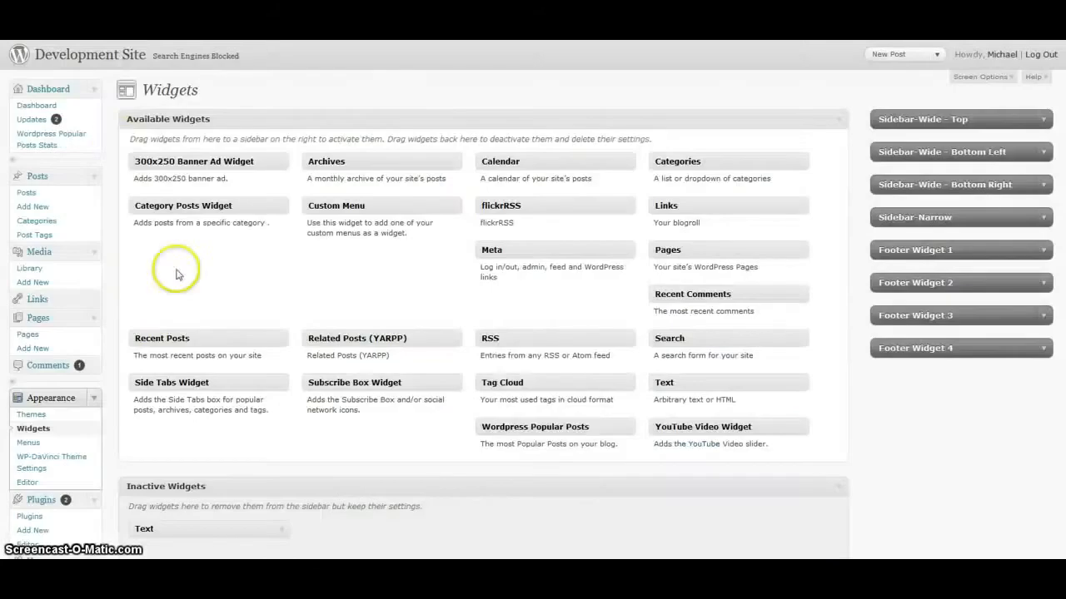
{"action": "left_click", "coordinate": [117, 324]}
{"action": "scroll", "coordinate": [110, 327], "scroll_direction": "down", "scroll_amount": 5}
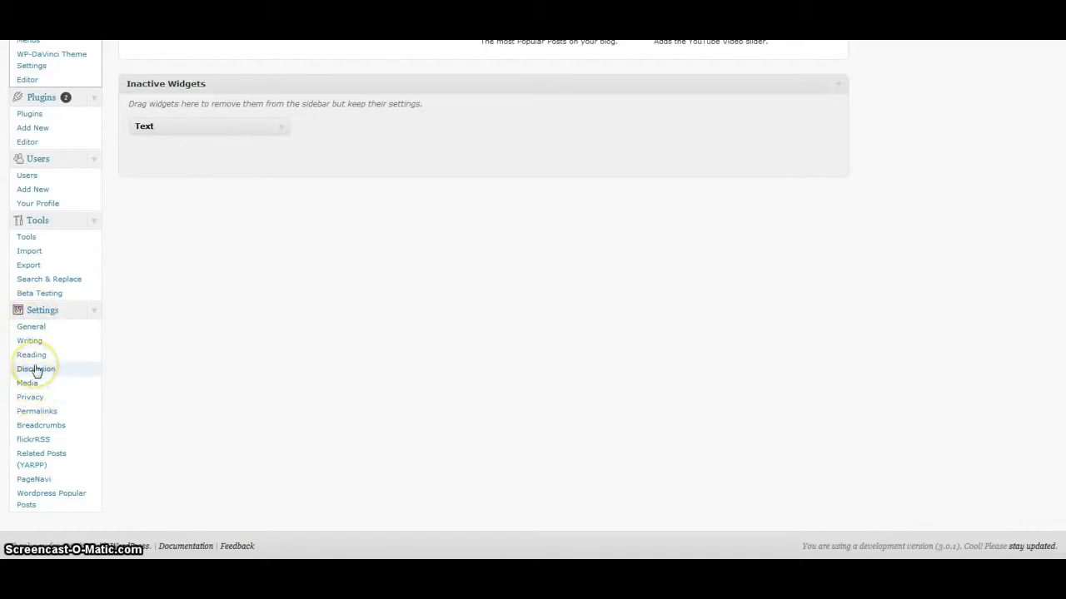
{"action": "left_click", "coordinate": [34, 414]}
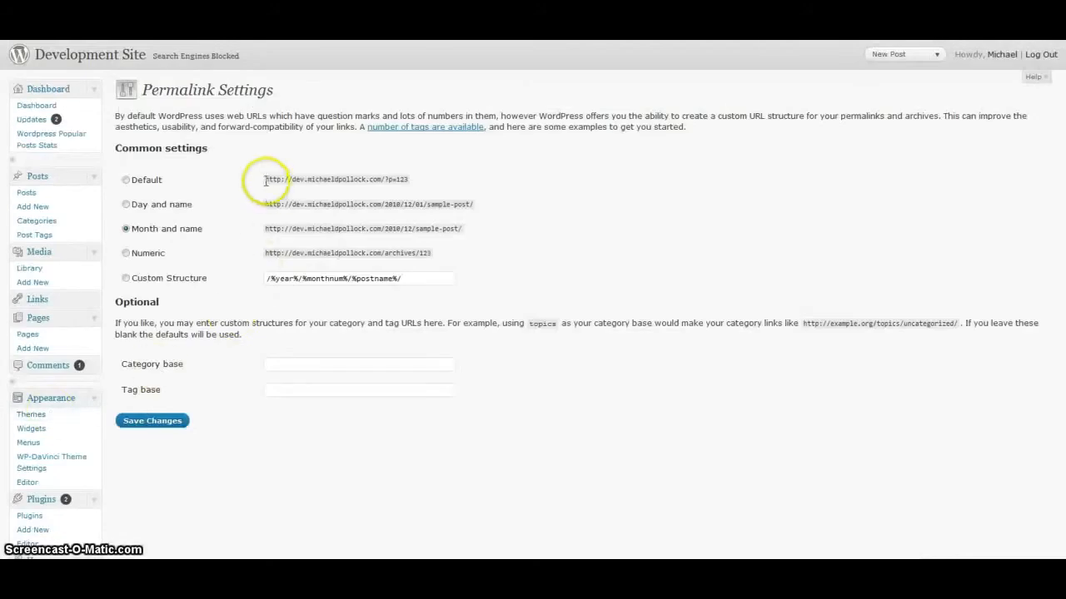
Step: Compare the example URLs of the Default and the Month and name permalink structures, keeping Month and name
{"action": "left_click_drag", "start_coordinate": [266, 182], "coordinate": [396, 182]}
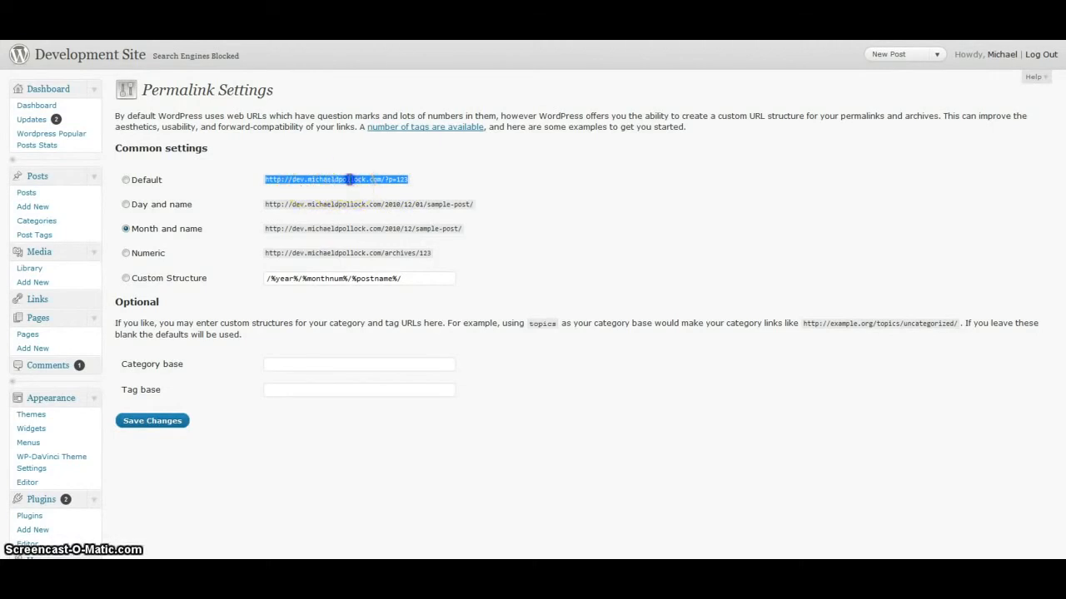
{"action": "left_click", "coordinate": [381, 186]}
{"action": "left_click_drag", "start_coordinate": [386, 180], "coordinate": [400, 180]}
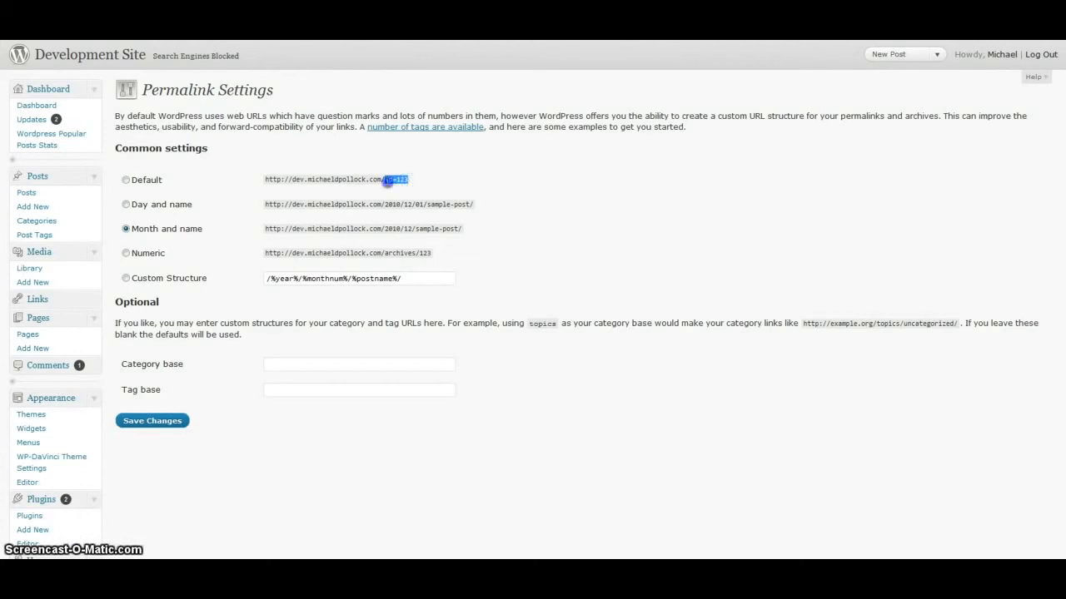
{"action": "left_click", "coordinate": [384, 180]}
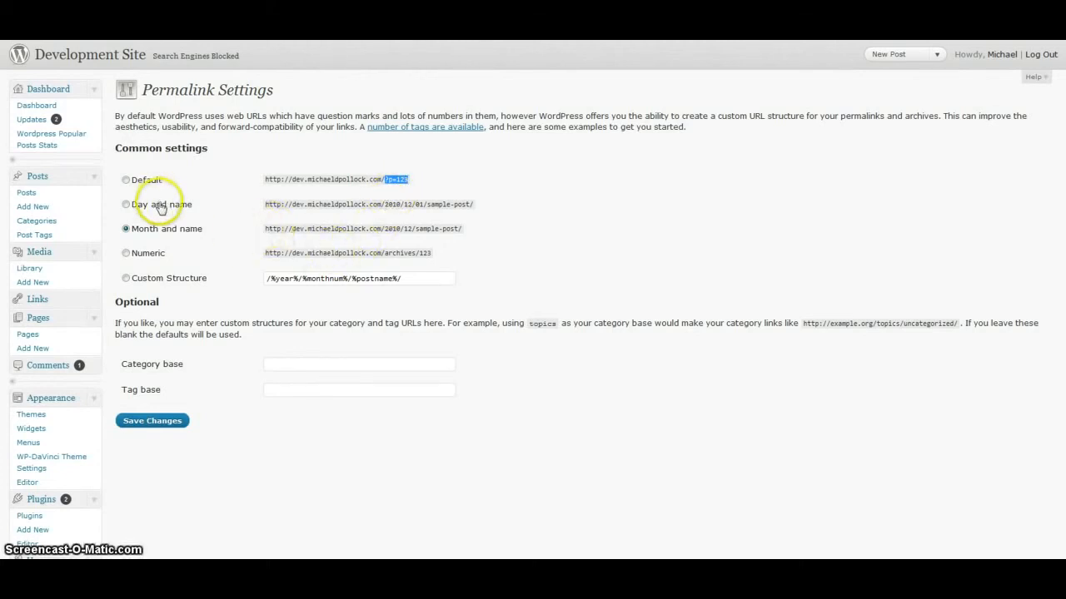
{"action": "left_click", "coordinate": [415, 229]}
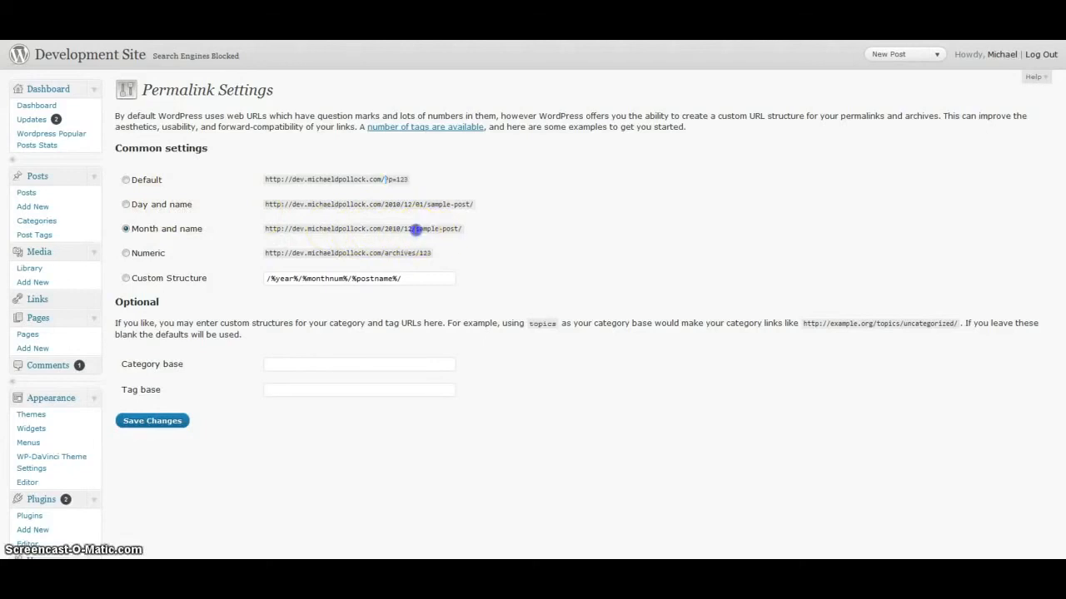
{"action": "left_click_drag", "start_coordinate": [267, 229], "coordinate": [473, 231]}
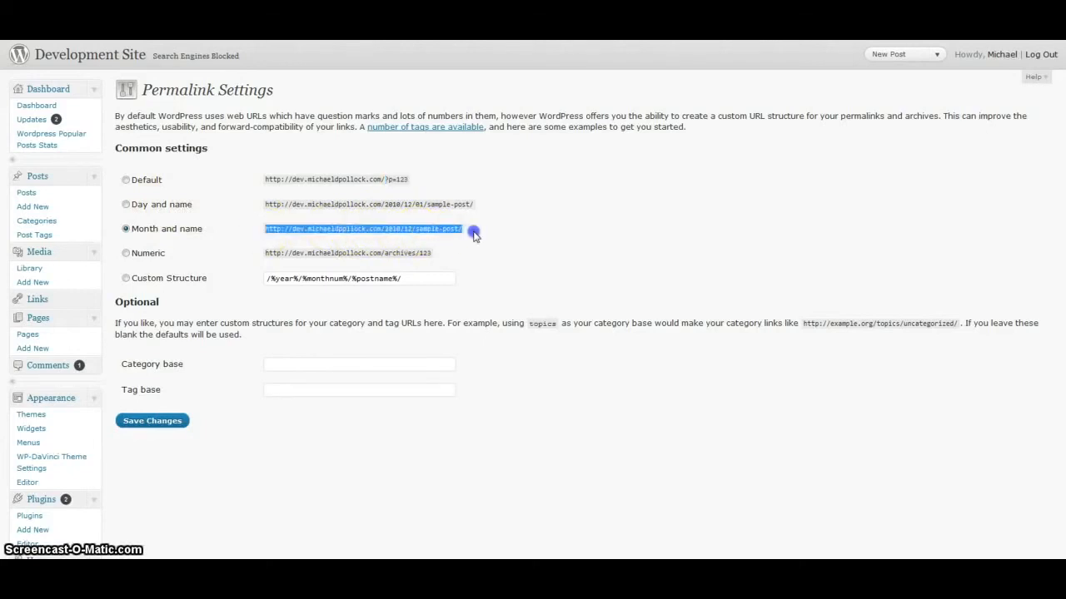
{"action": "left_click", "coordinate": [414, 237]}
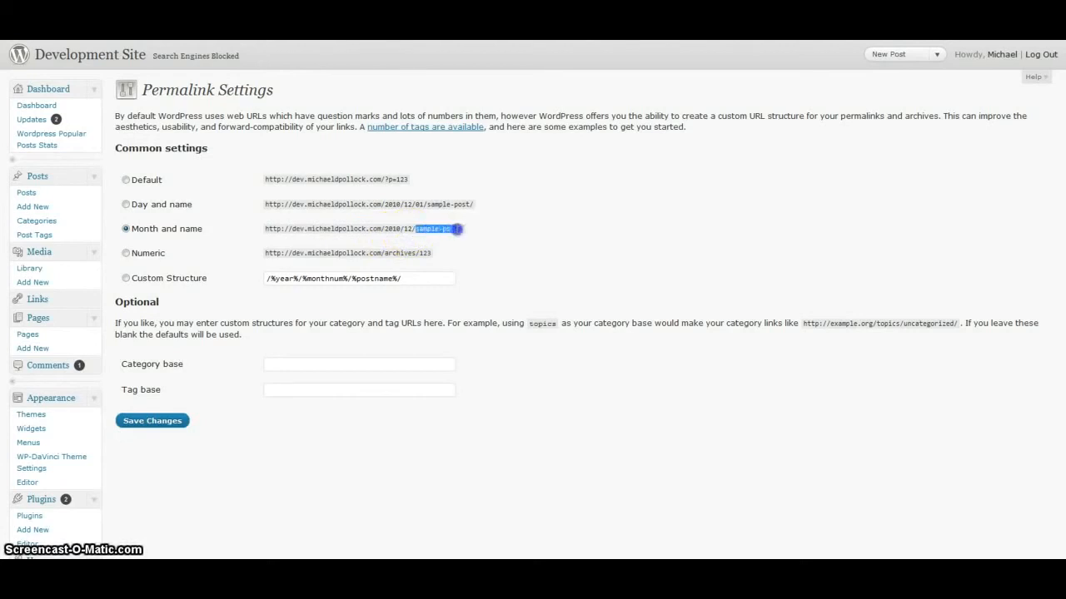
{"action": "left_click_drag", "start_coordinate": [457, 229], "coordinate": [462, 229]}
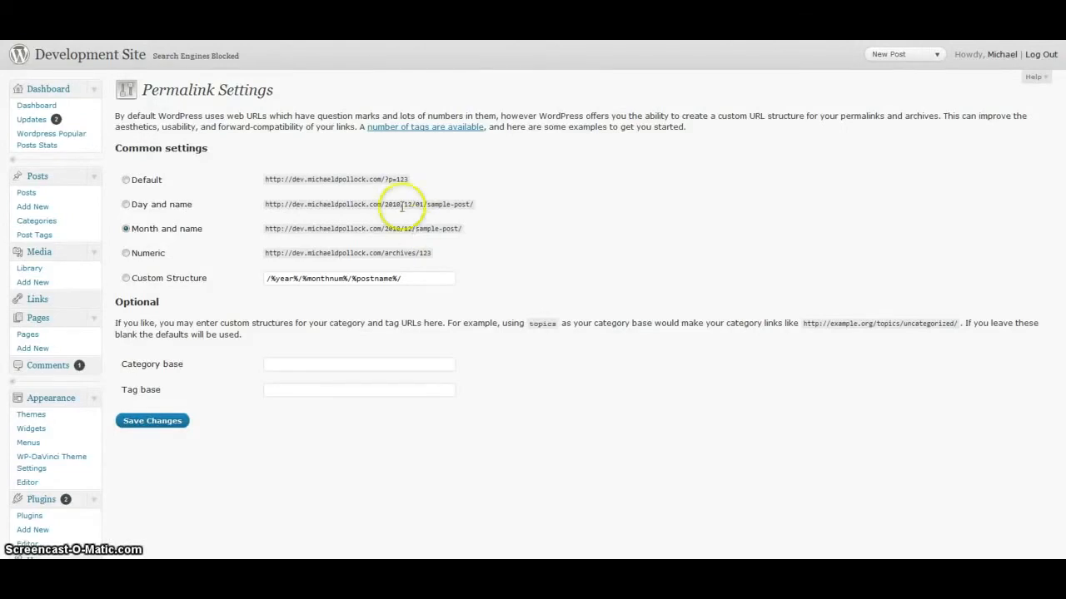
Step: Find "Step 6 – Custom Menus" in the guide and check the navigation menus on the Development Site's front page
{"action": "left_click", "coordinate": [405, 41]}
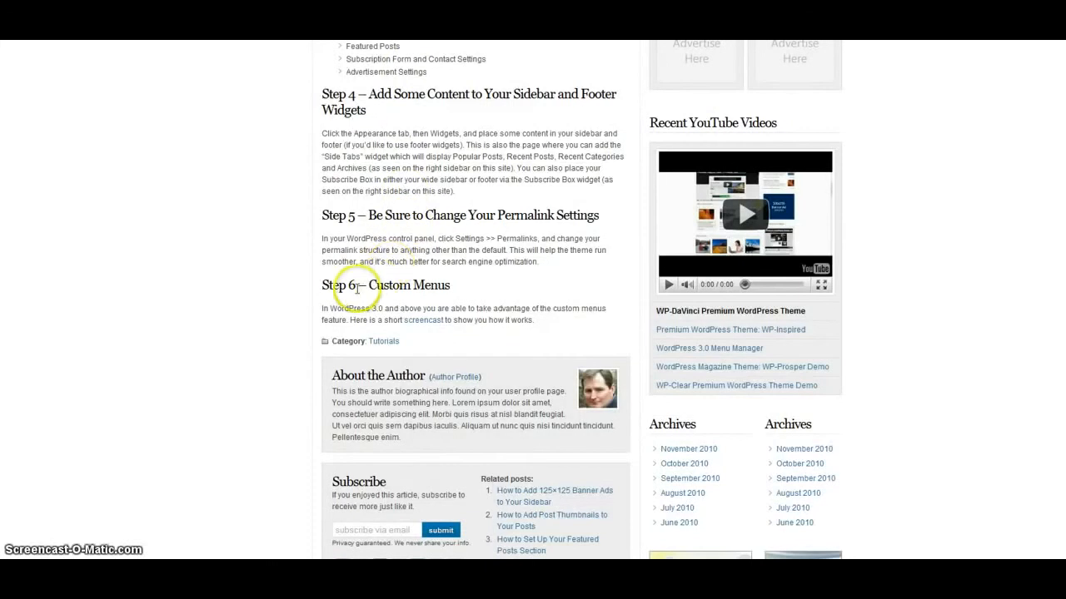
{"action": "left_click_drag", "start_coordinate": [323, 286], "coordinate": [456, 290]}
{"action": "left_click", "coordinate": [414, 285]}
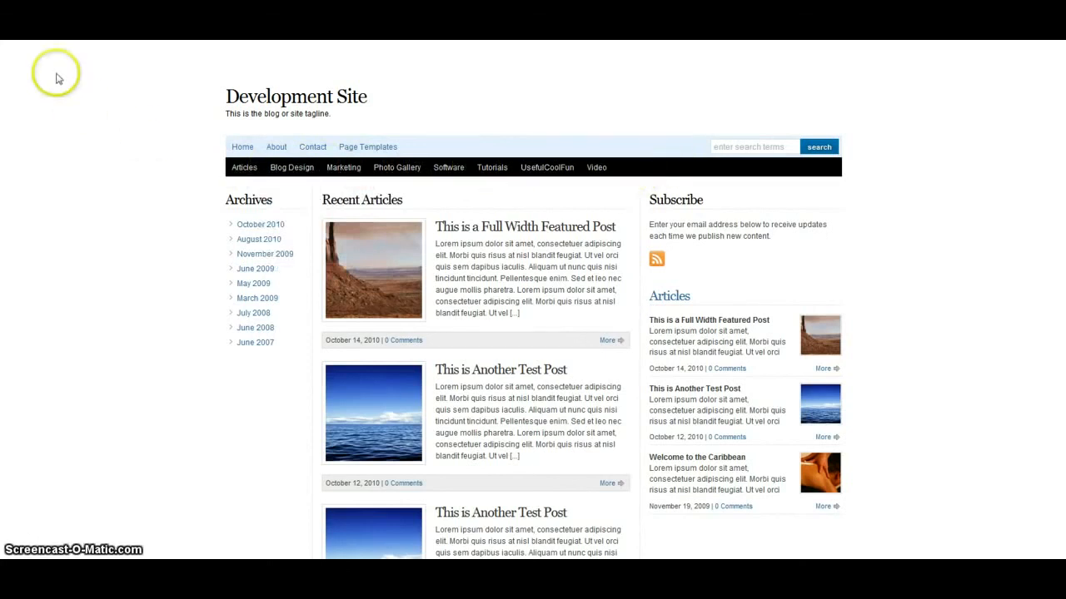
{"action": "left_click", "coordinate": [56, 38]}
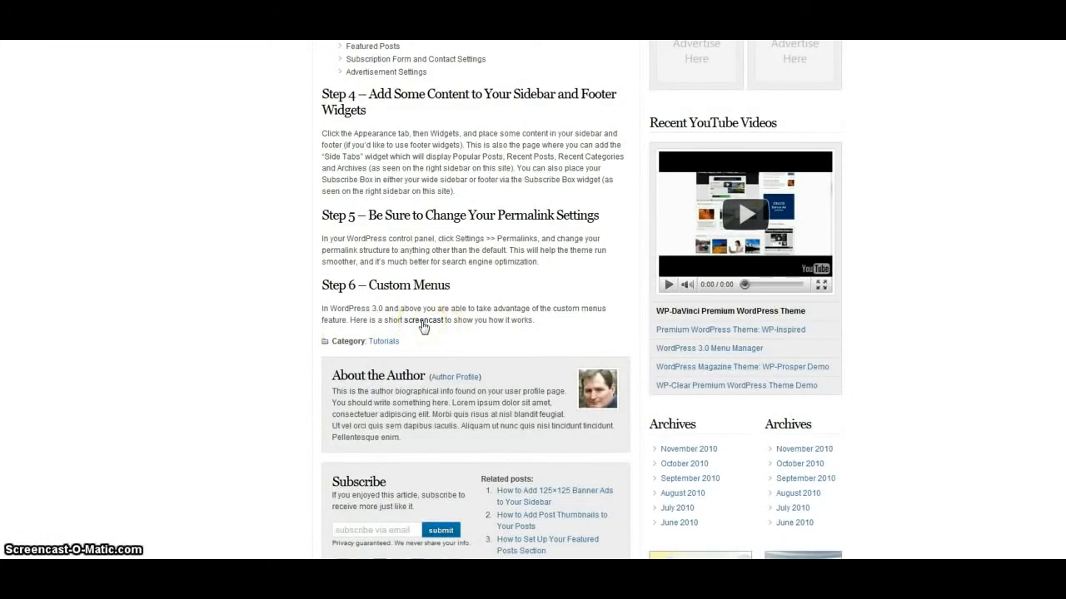
Step: Open the custom menus screencast link from the guide in a new tab and look through the article with its tutorial video
{"action": "right_click", "coordinate": [422, 325]}
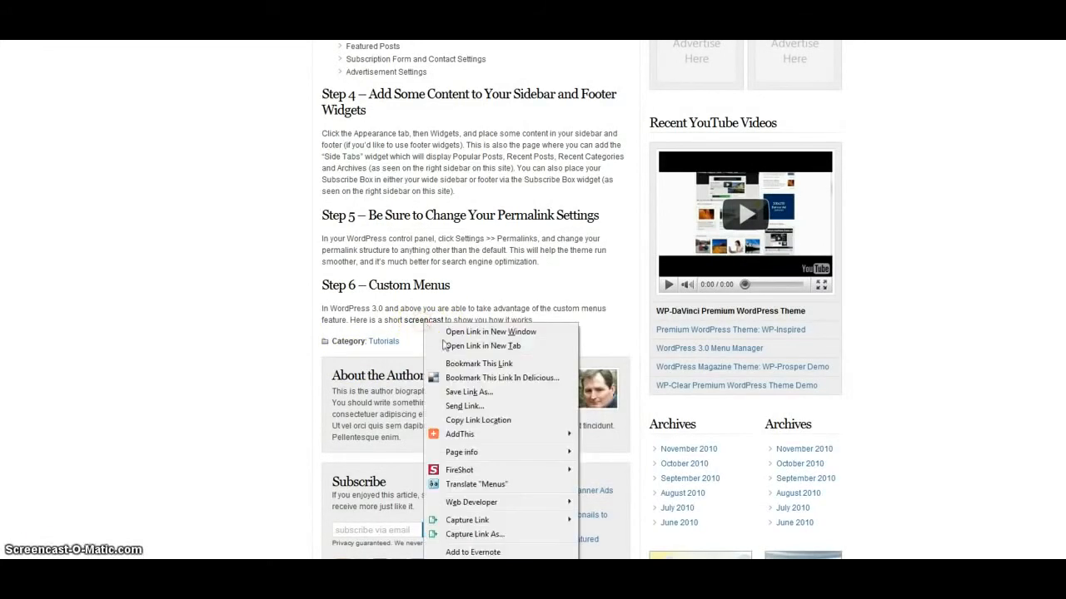
{"action": "left_click", "coordinate": [452, 345]}
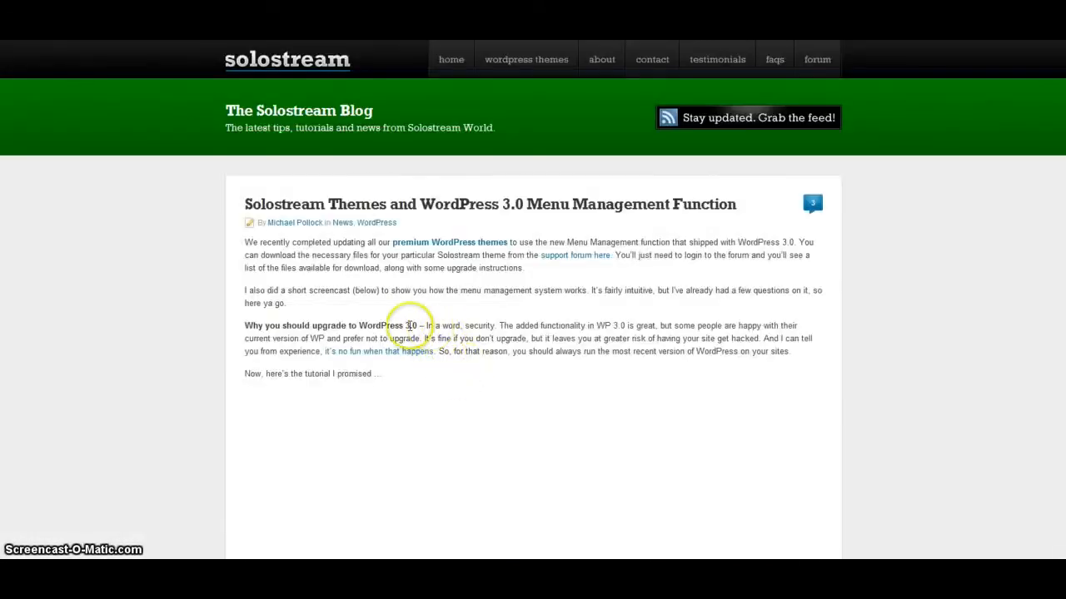
{"action": "scroll", "coordinate": [138, 314], "scroll_direction": "down", "scroll_amount": 5}
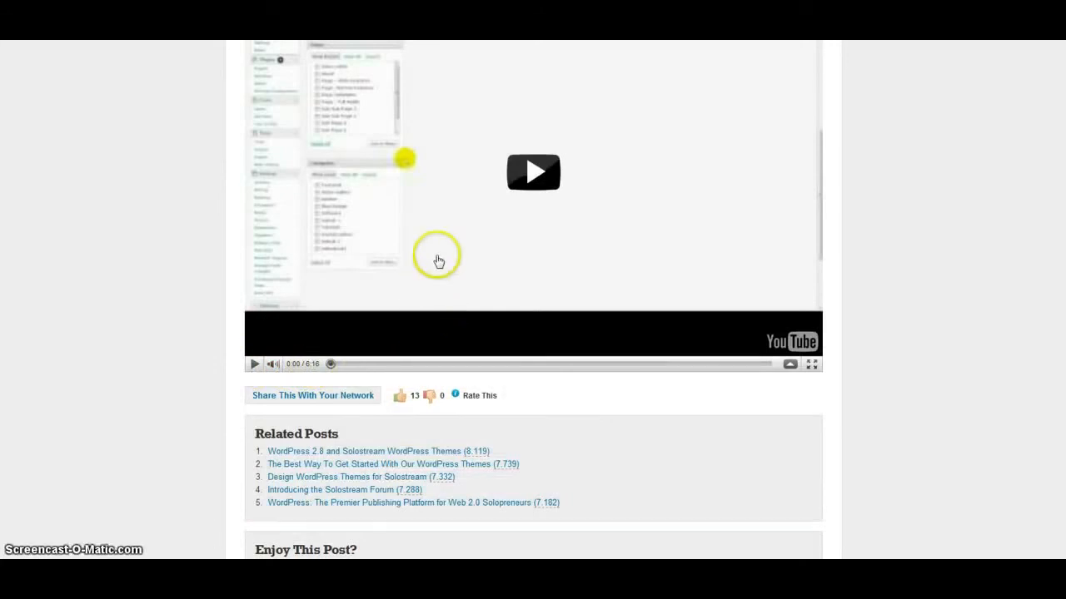
{"action": "scroll", "coordinate": [421, 101], "scroll_direction": "up", "scroll_amount": 5}
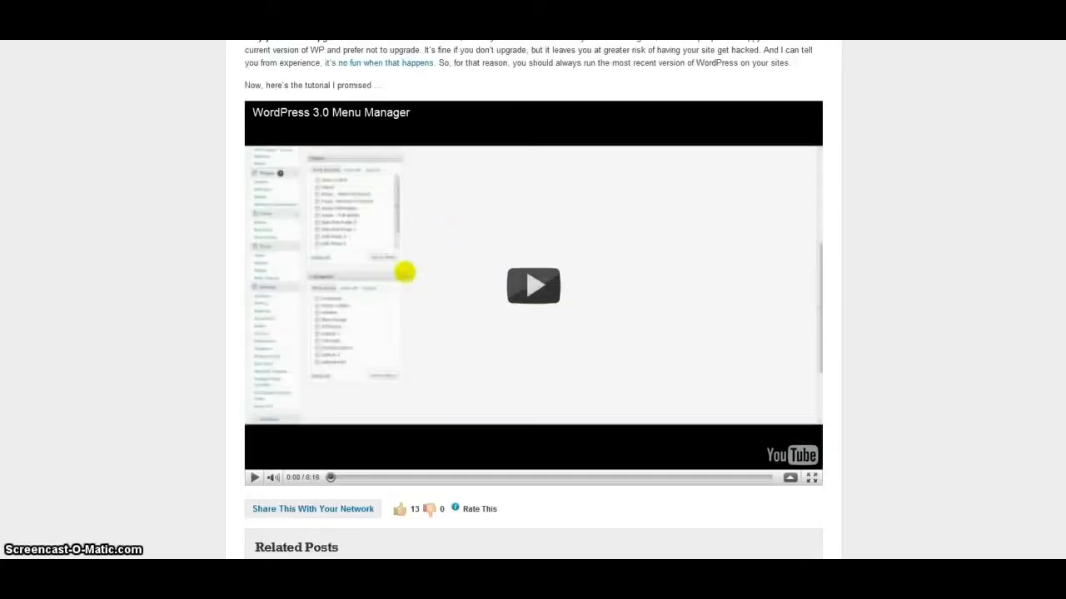
Step: Return to the Install and Set-Up Guide and open the WP-DaVinci demo site's home page
{"action": "left_click", "coordinate": [366, 30]}
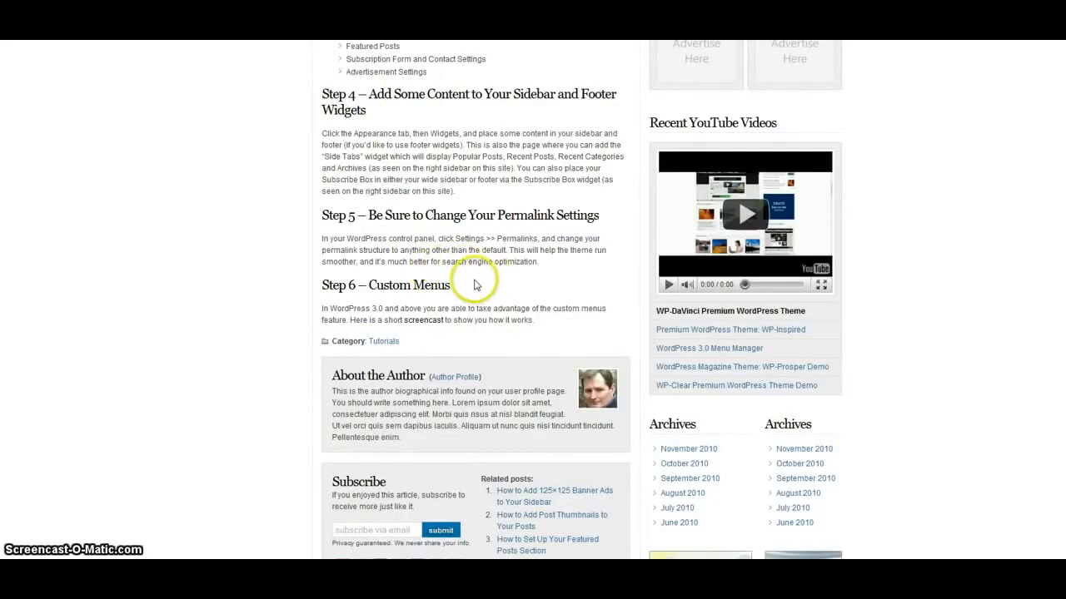
{"action": "scroll", "coordinate": [467, 278], "scroll_direction": "up", "scroll_amount": 4}
{"action": "scroll", "coordinate": [473, 287], "scroll_direction": "up", "scroll_amount": 10}
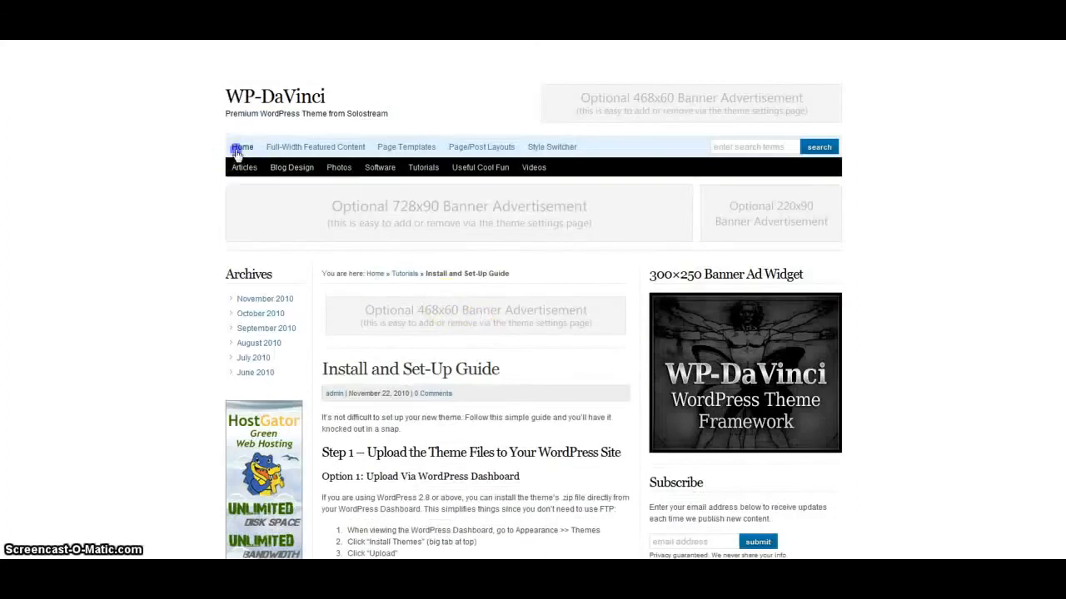
{"action": "left_click", "coordinate": [258, 302]}
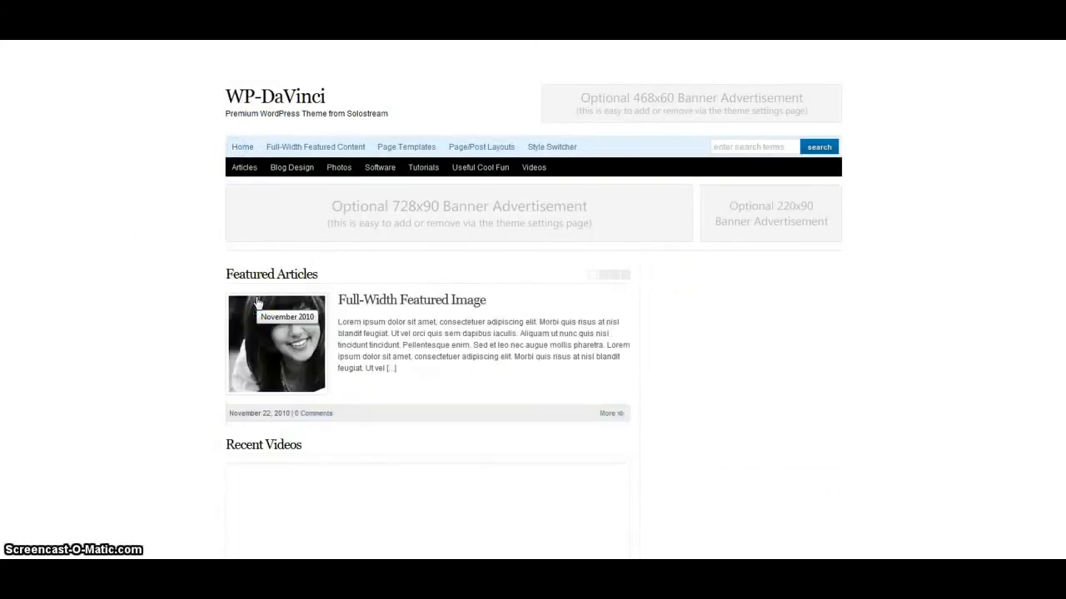